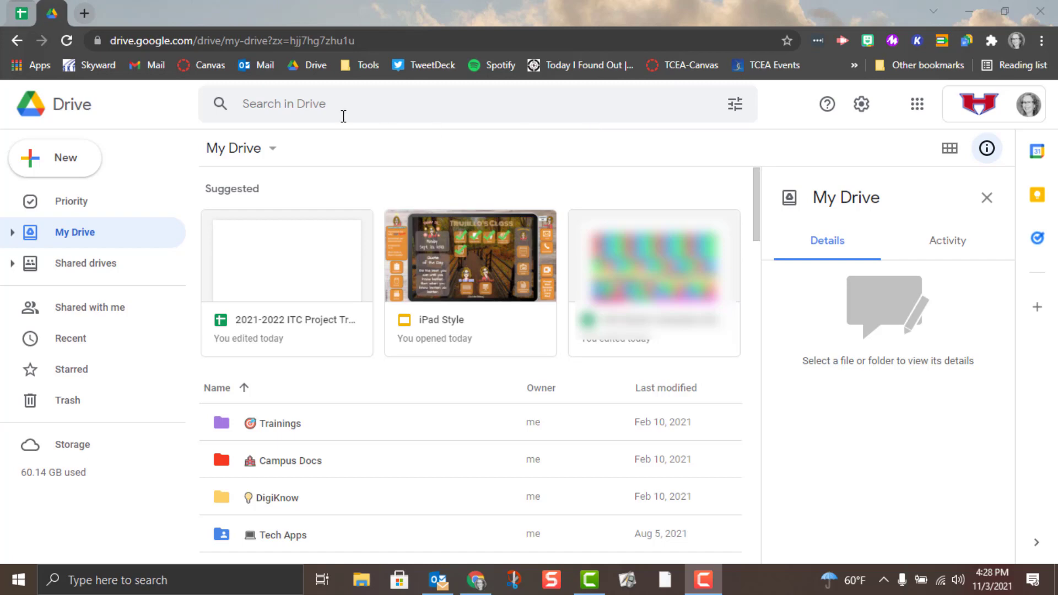
- Create a blank Google Form from Drive and name both the file and the form title "Parent Contact"
left_click(70, 161)
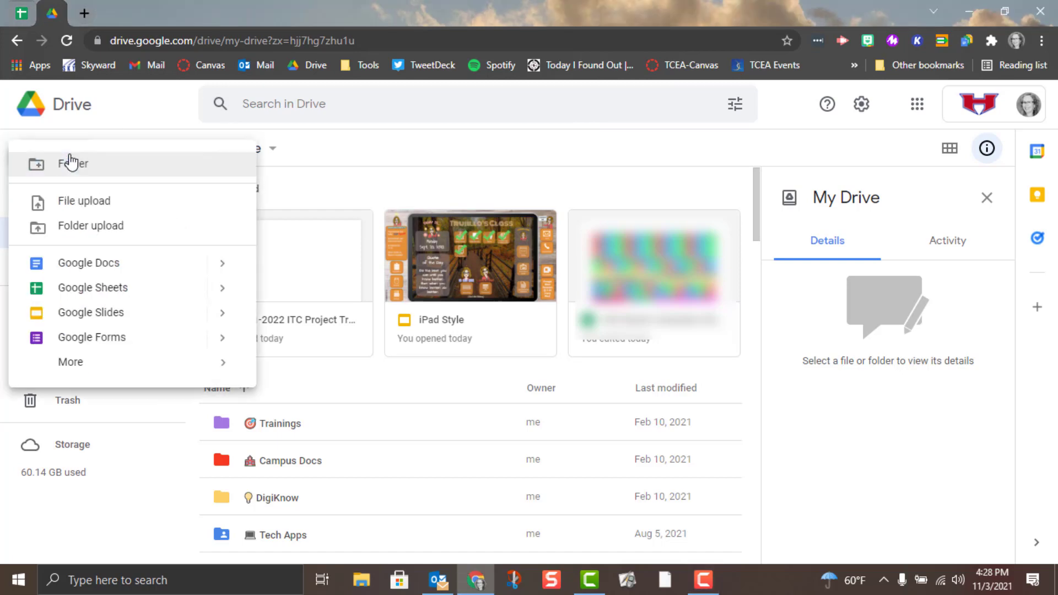
left_click(103, 341)
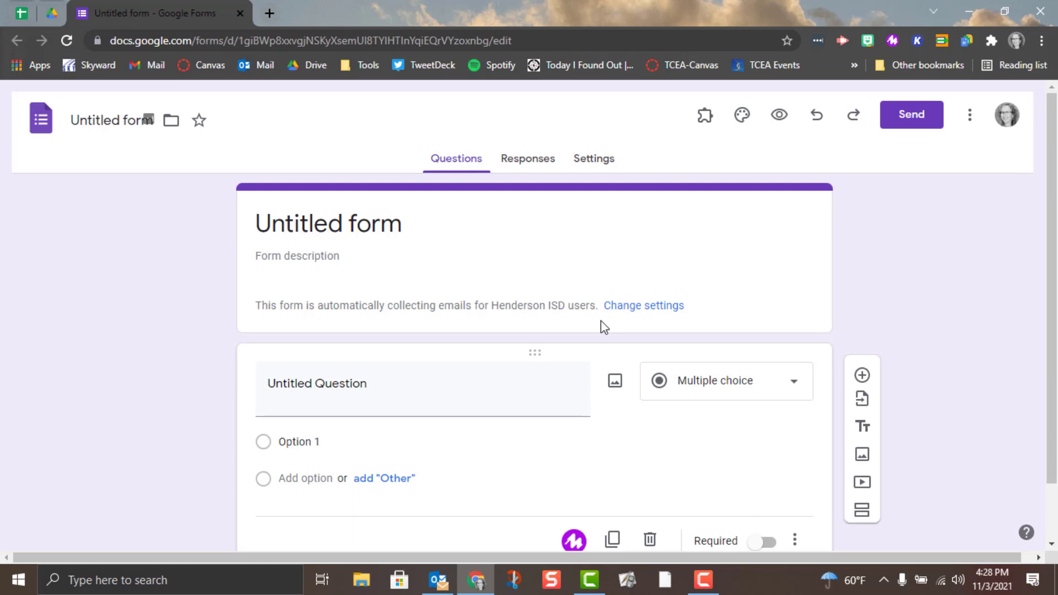
left_click(118, 120)
type("Pare")
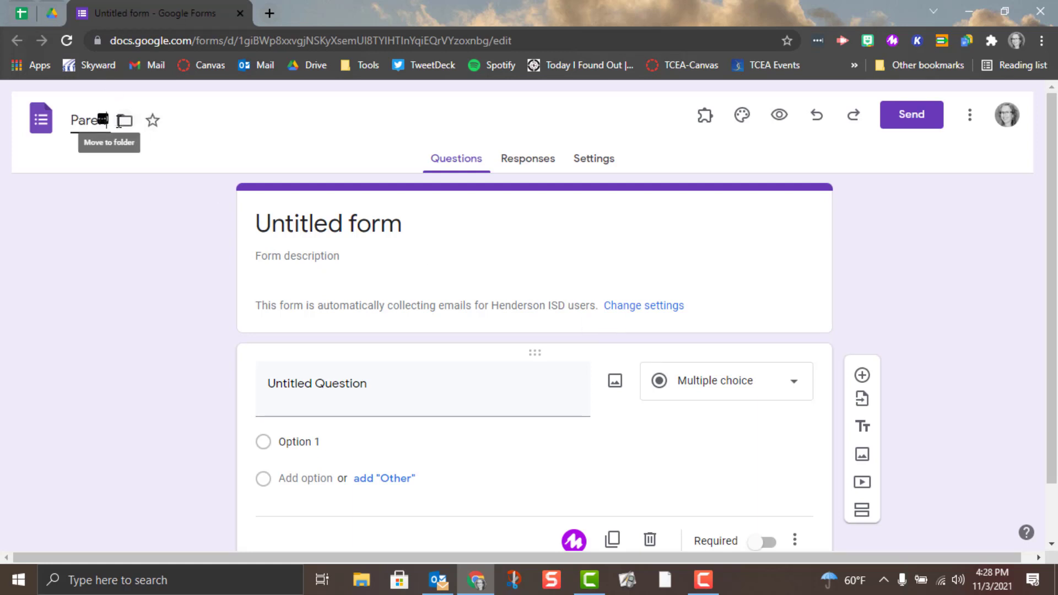
type("ntt Contac")
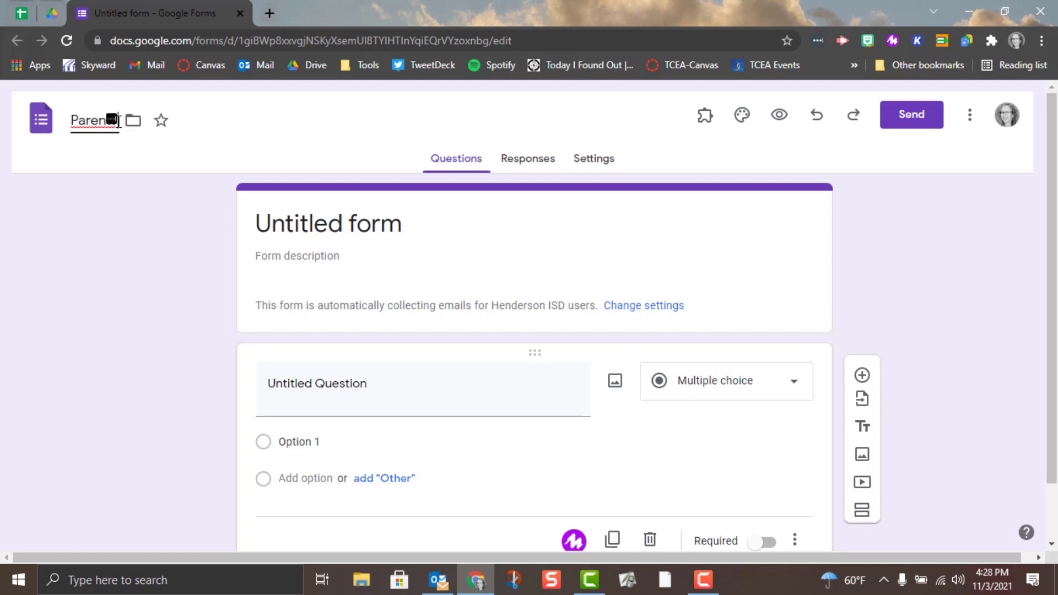
type("t")
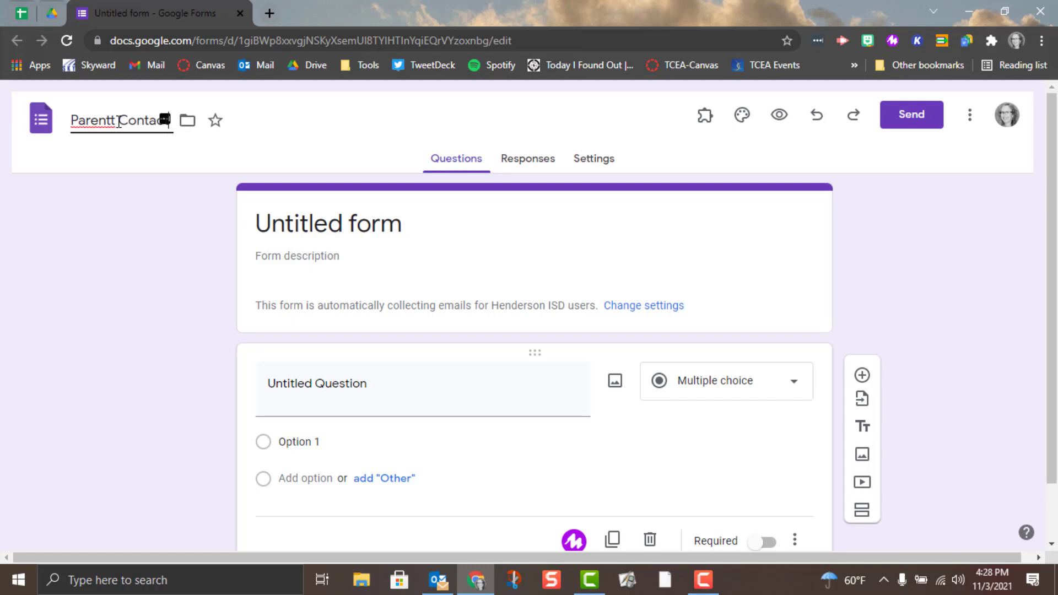
left_click(113, 117)
key("BackSpace")
left_click(324, 222)
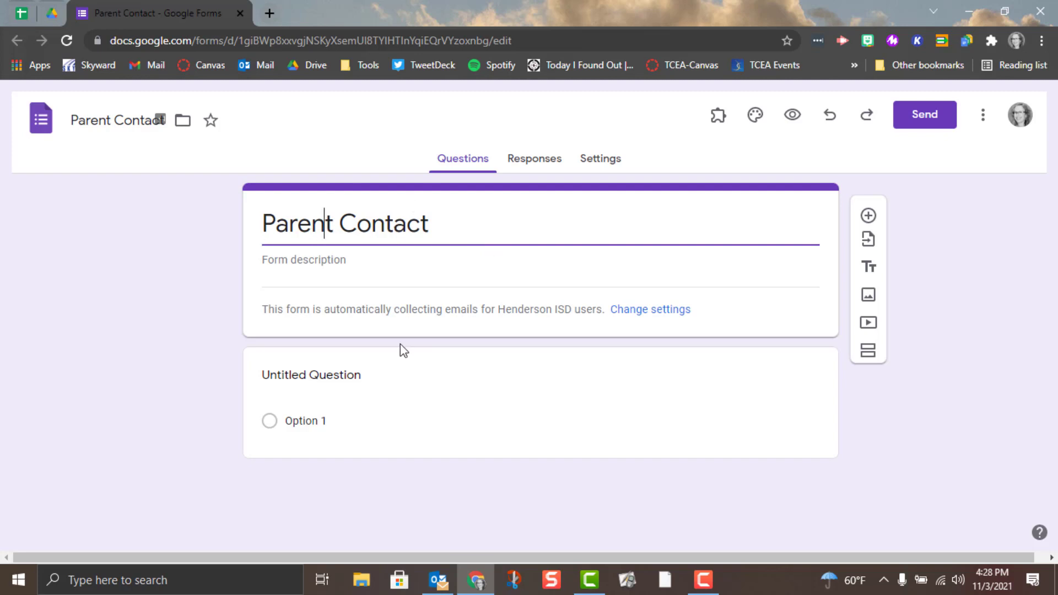
- Try the linear scale and multiple choice grid answer types on the untitled first question
left_click(356, 380)
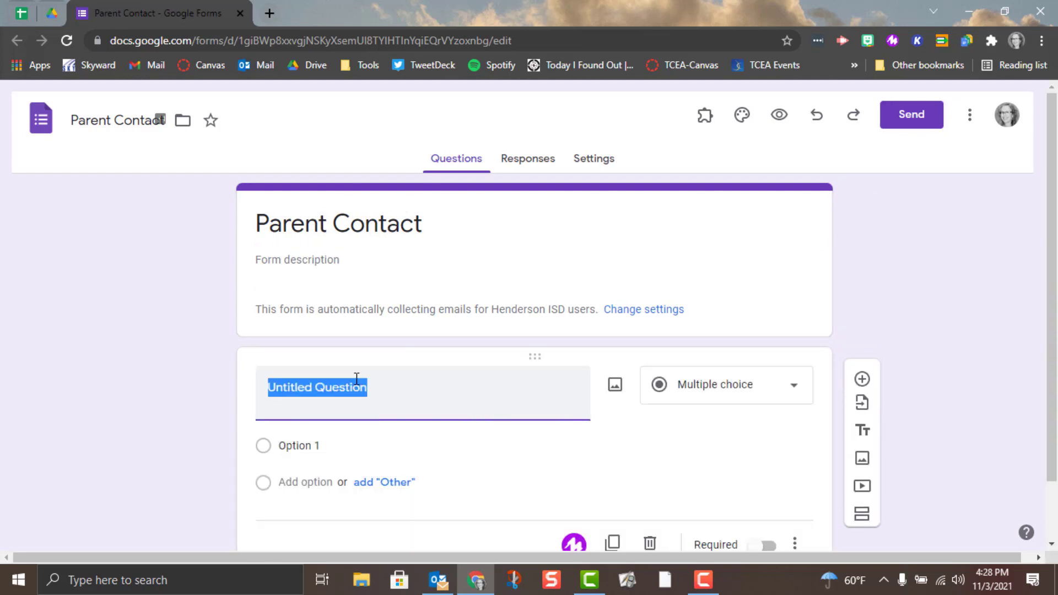
left_click(796, 394)
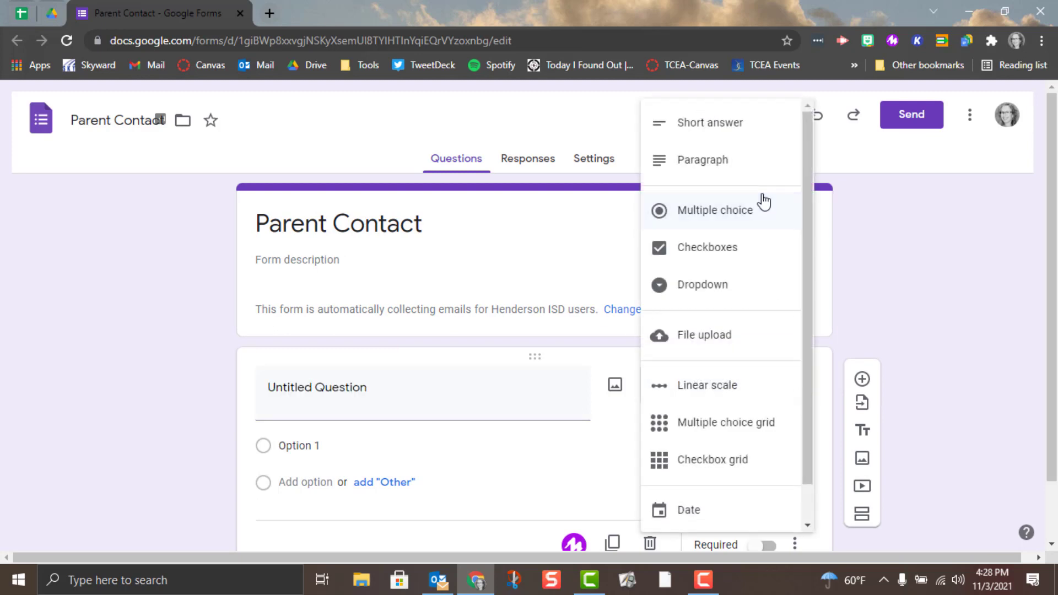
left_click(739, 388)
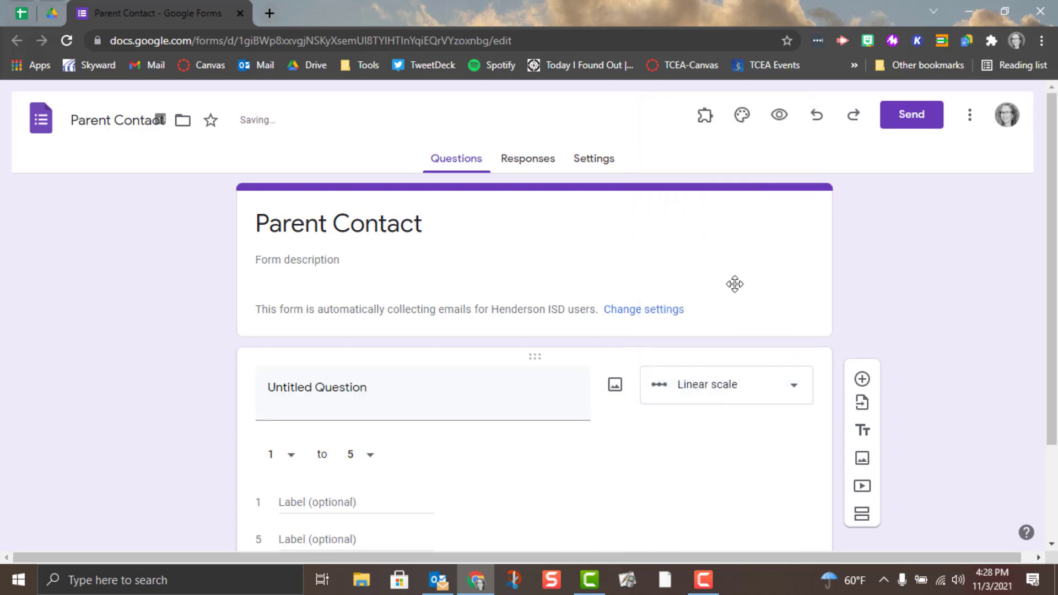
left_click(802, 400)
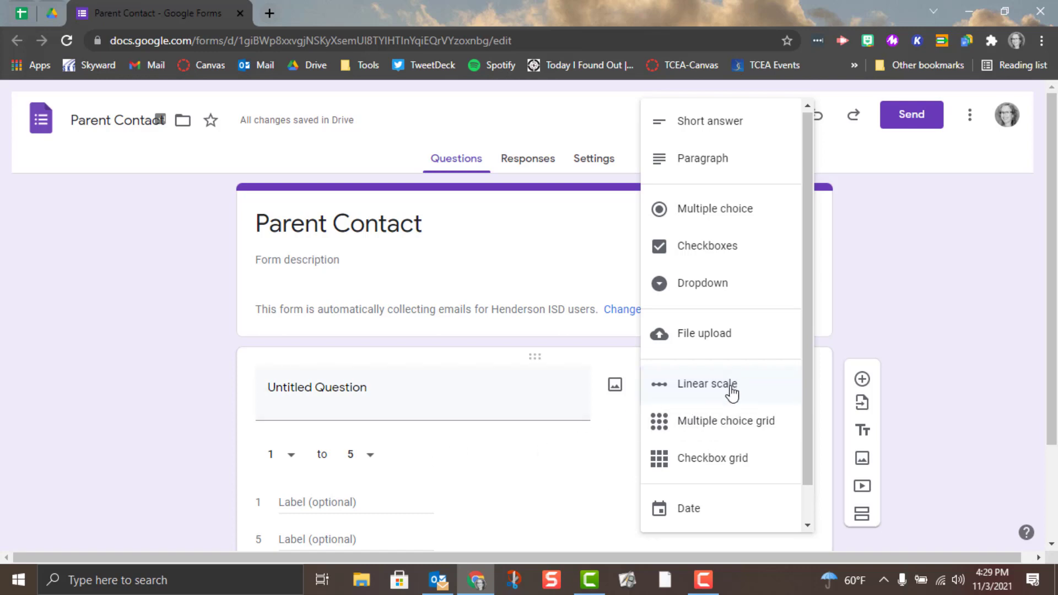
left_click(704, 426)
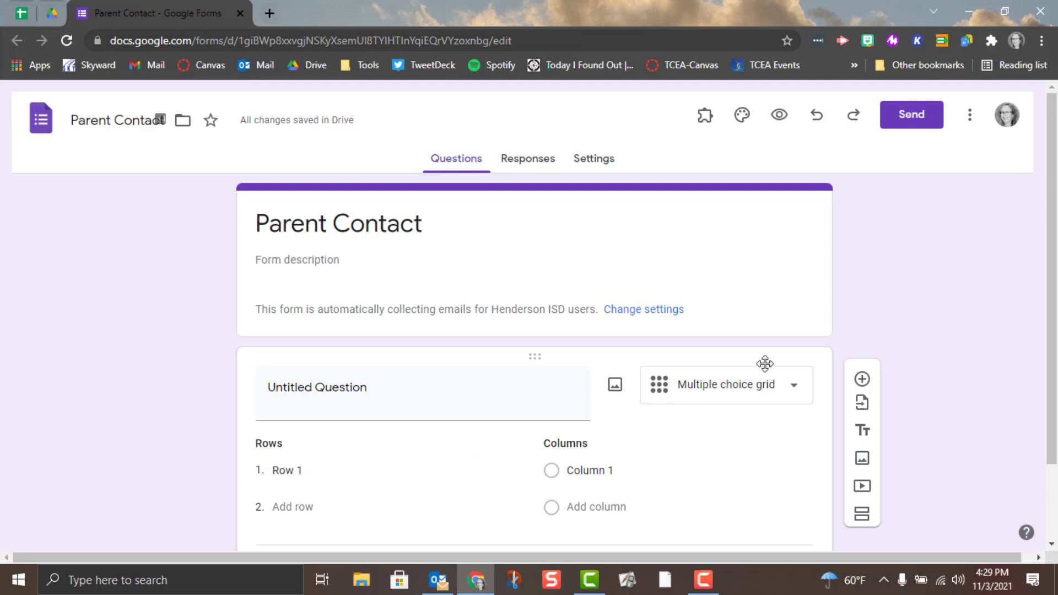
left_click(761, 394)
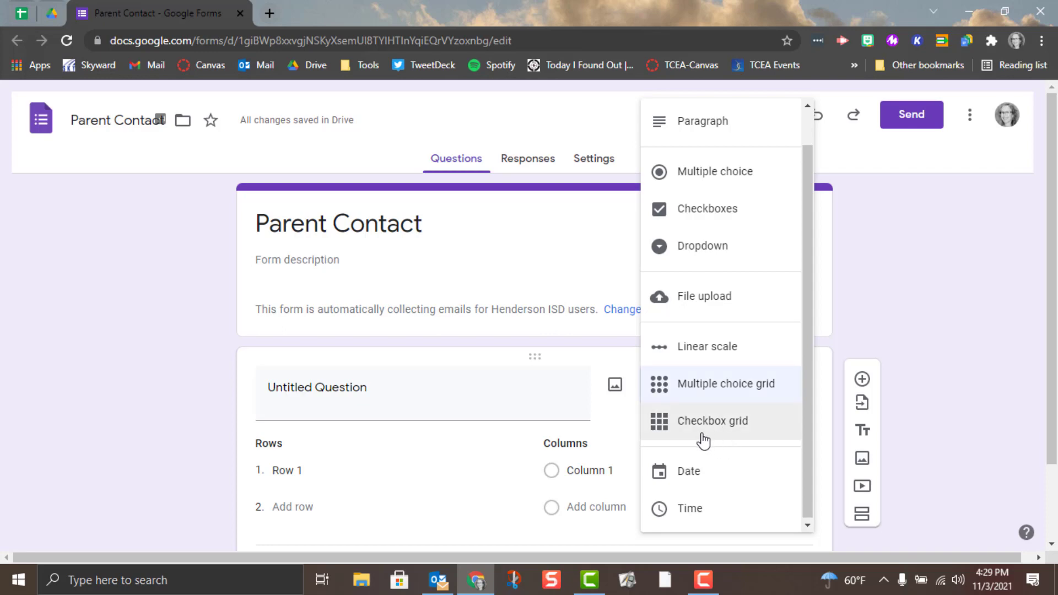
- Title the first question "Date" and set its answer type to Date
left_click(431, 387)
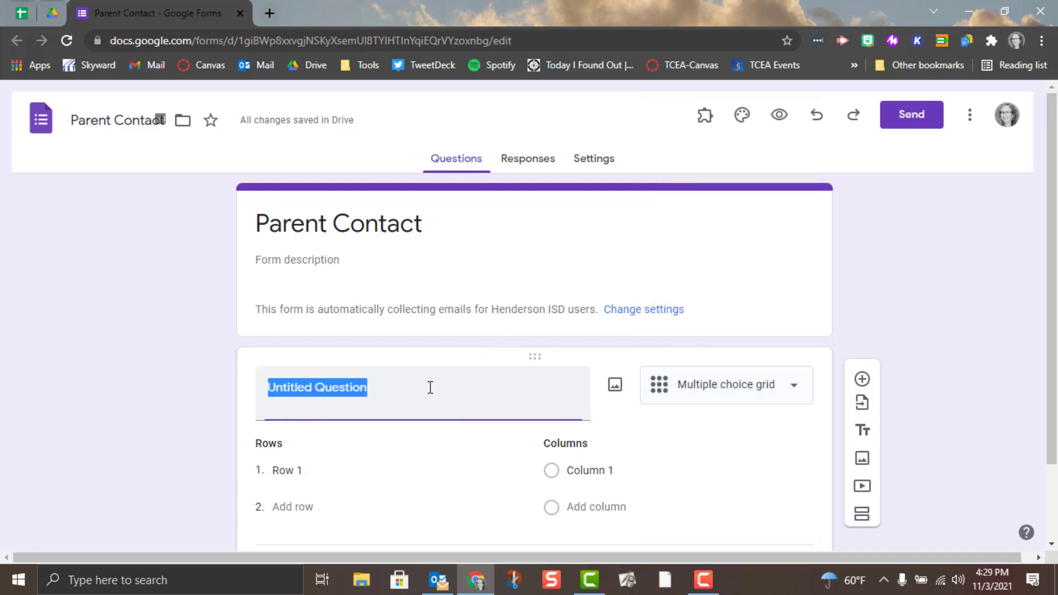
type("Stud")
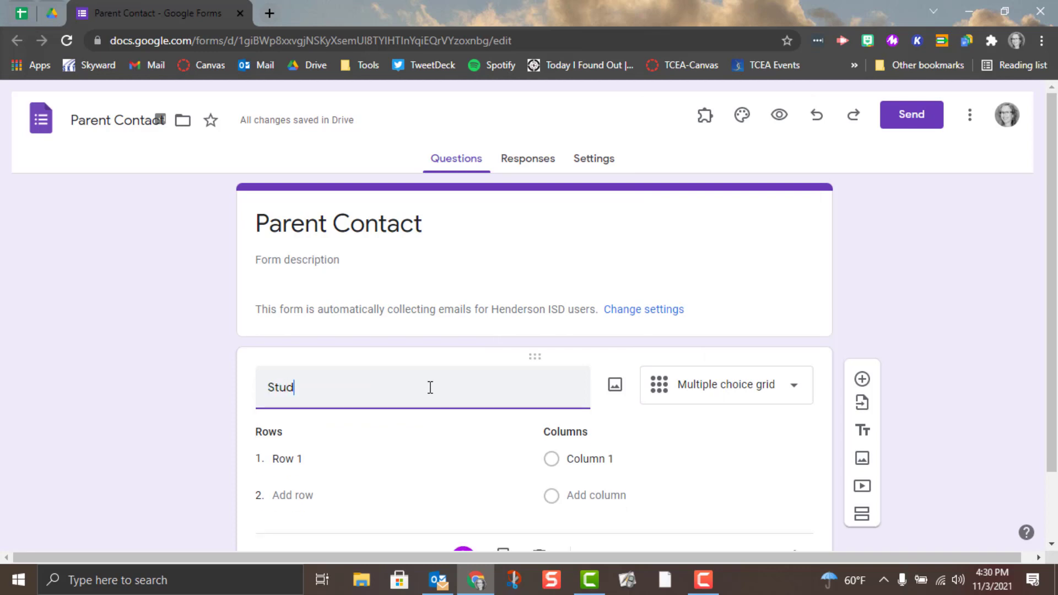
key("BackSpace")
key("BackSpace")
key("BackSpace")
key("BackSpace")
type("Date")
left_click(781, 393)
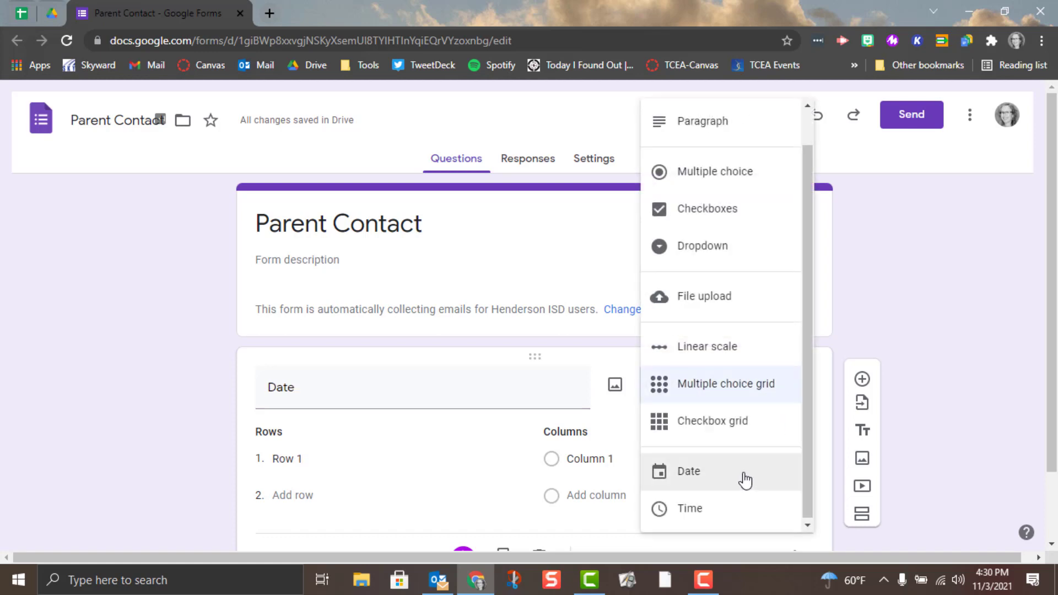
left_click(726, 480)
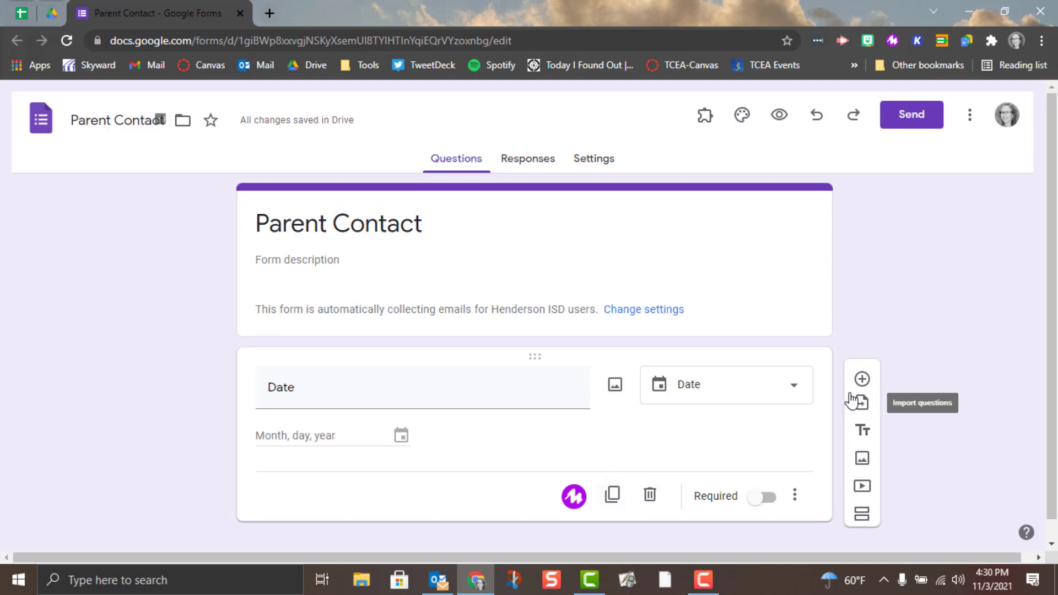
- Add a second question titled "Student Name" and set its answer type to Dropdown
left_click(863, 379)
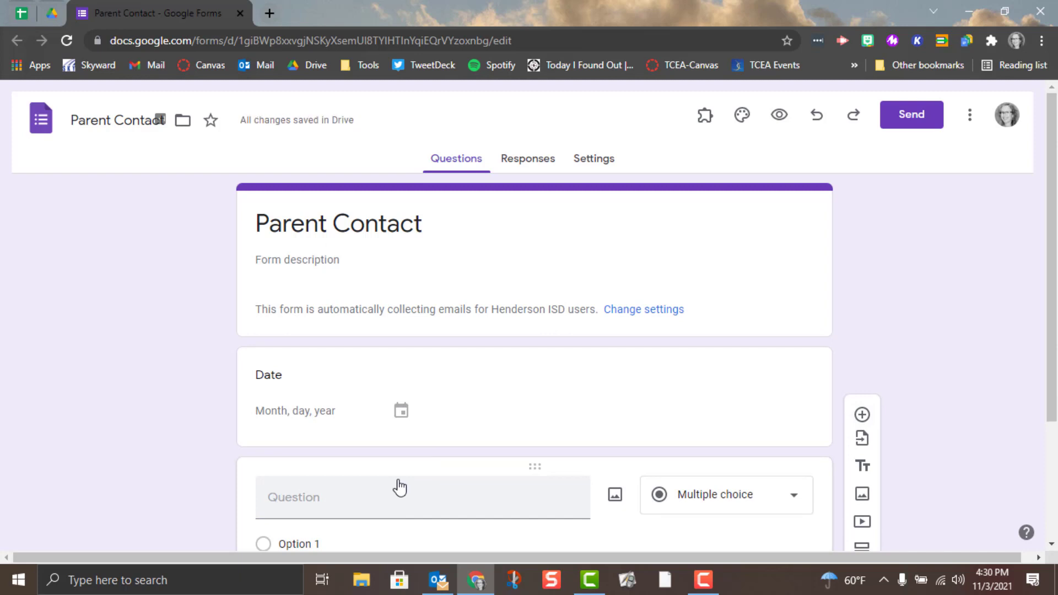
left_click(387, 504)
type("Student Name")
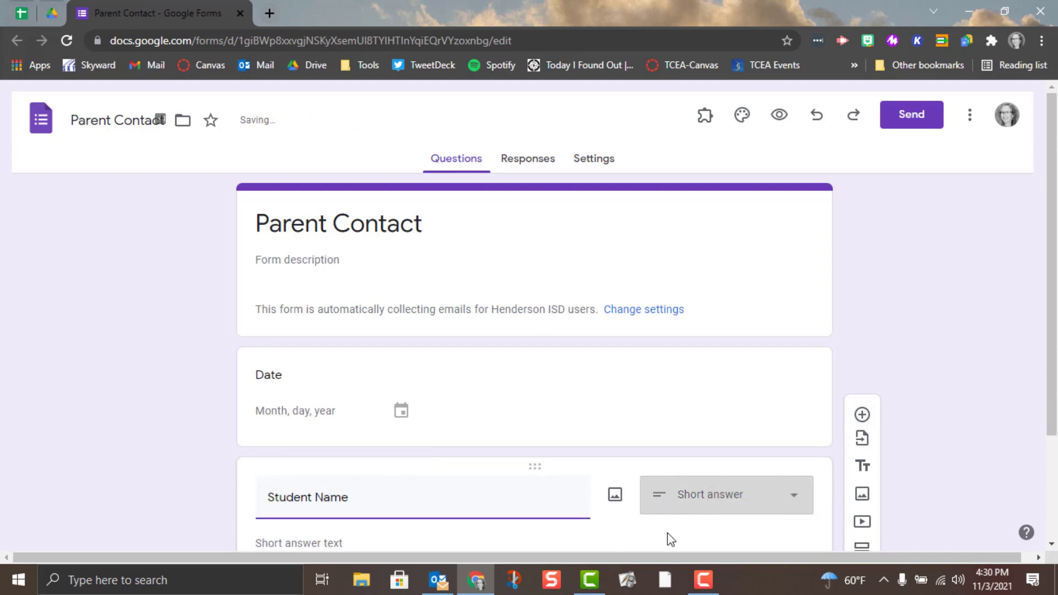
left_click(722, 496)
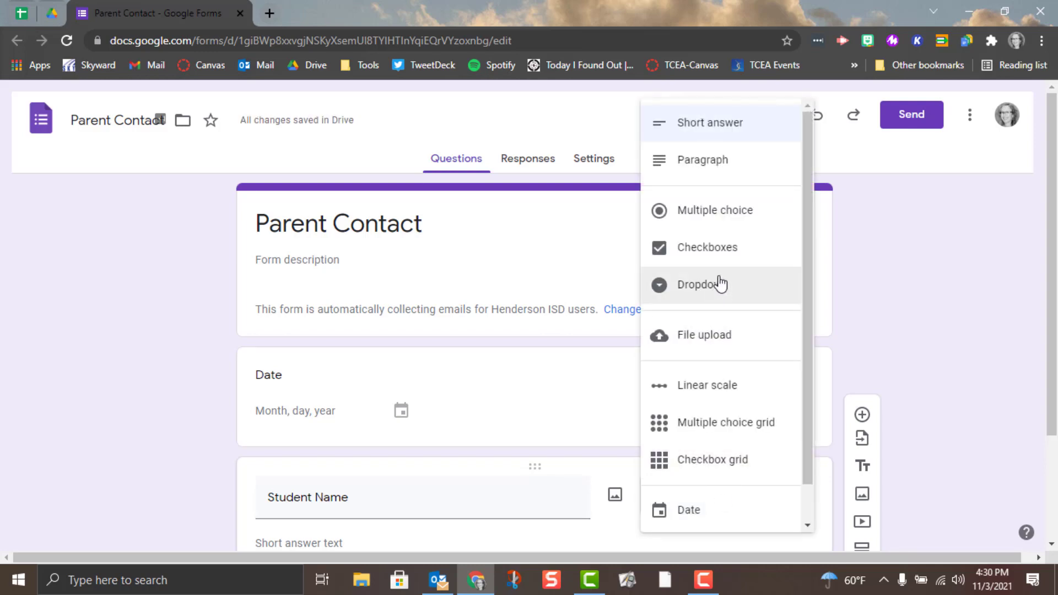
left_click(723, 300)
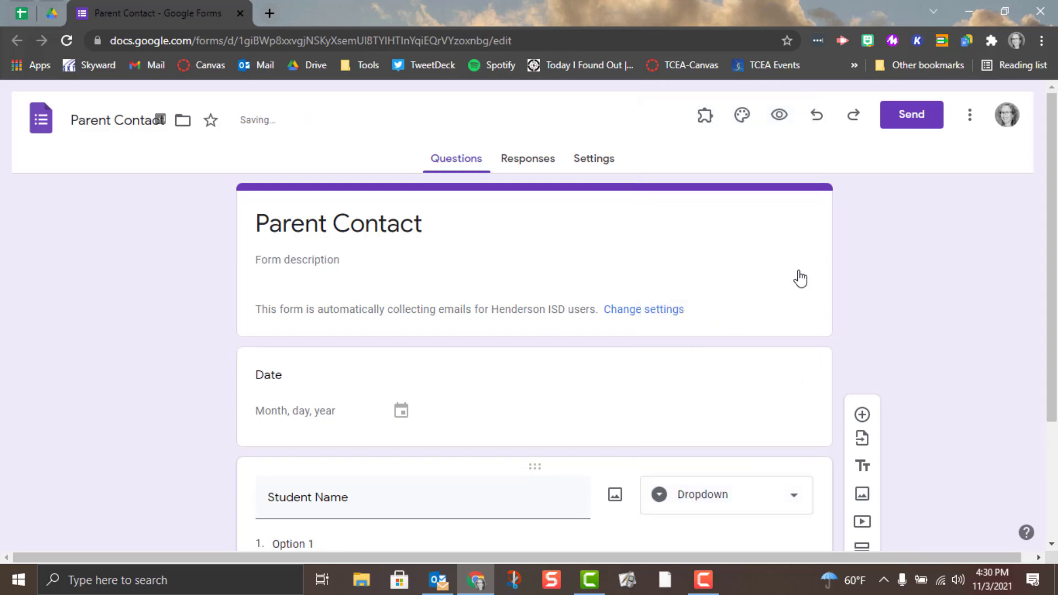
- Enter two sample students' full names as the dropdown options of the Student Name question
scroll(937, 299, "down", 3)
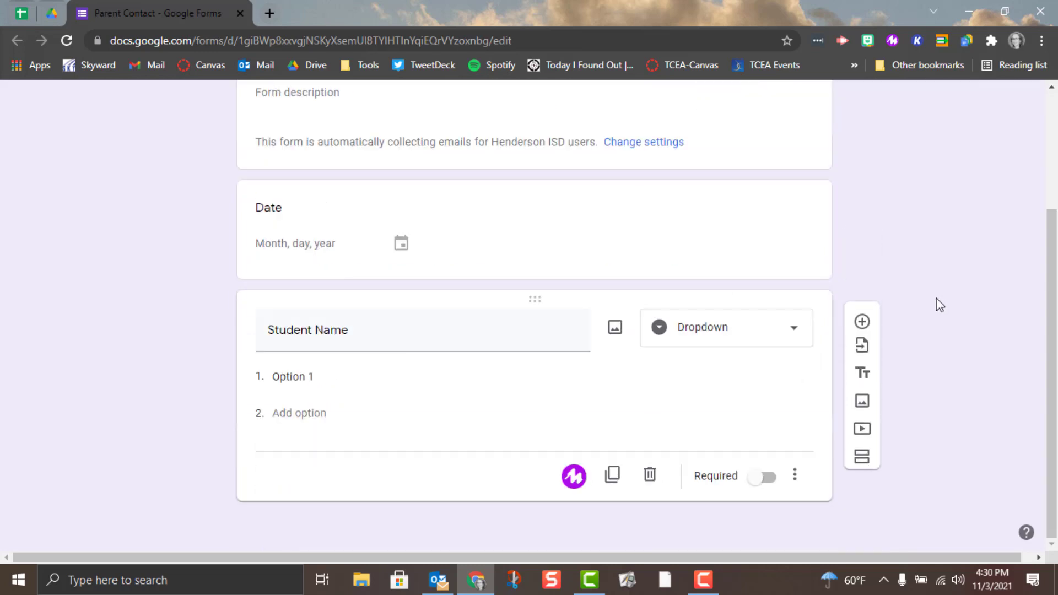
left_click(292, 375)
type("Jane Doe")
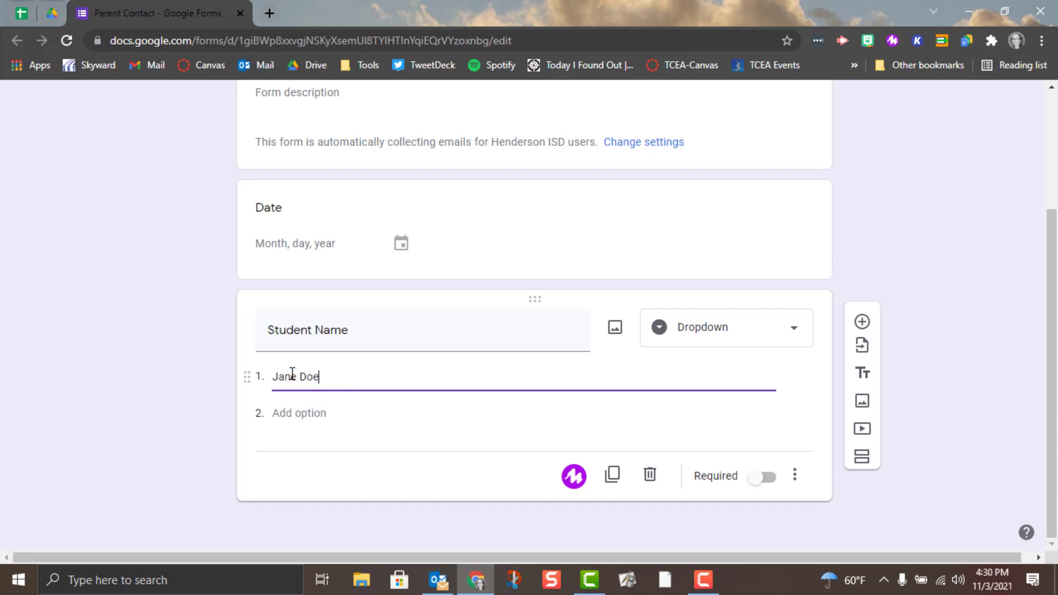
left_click(287, 416)
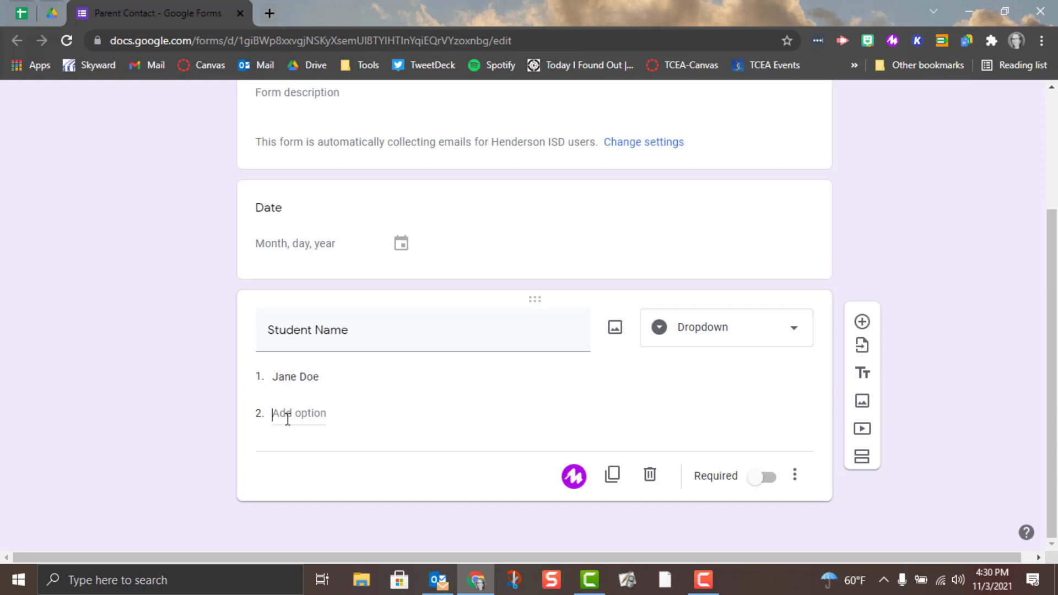
type("John Doe")
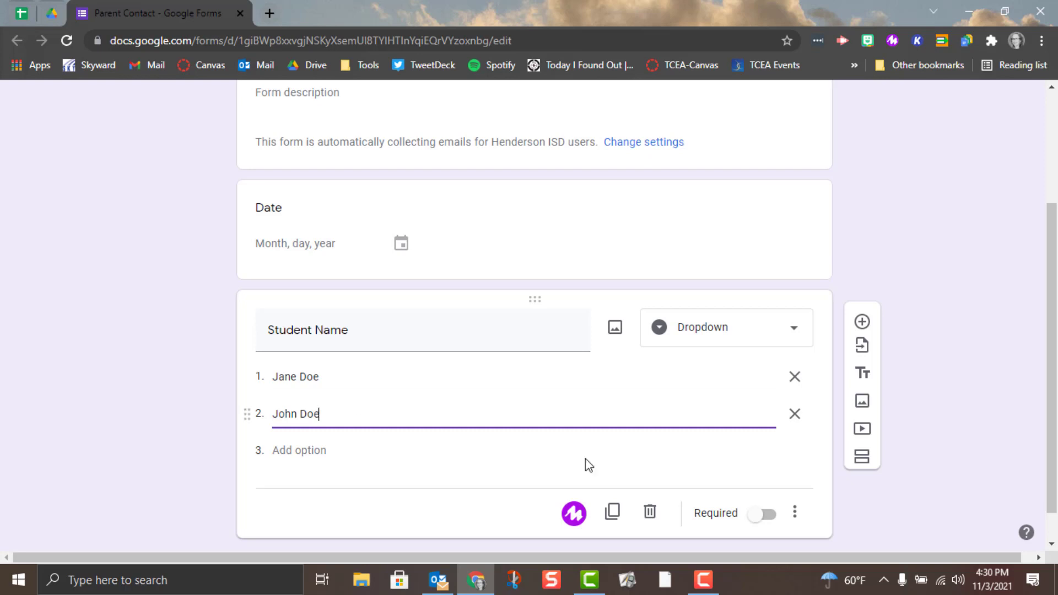
- Add a short answer question titled "Parent / Guardian" below the Student Name question
left_click(862, 321)
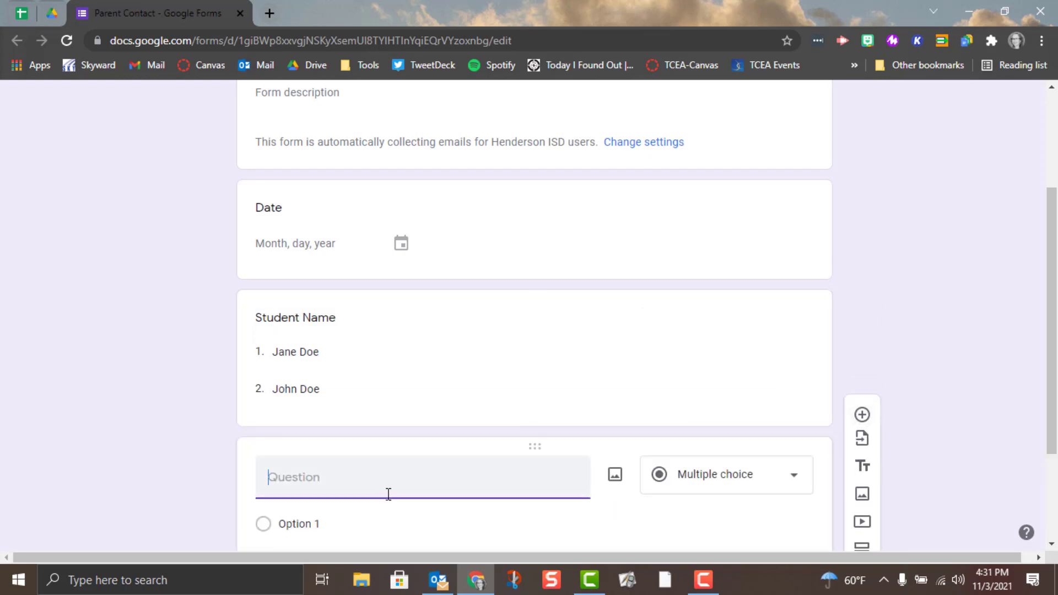
type("Parent")
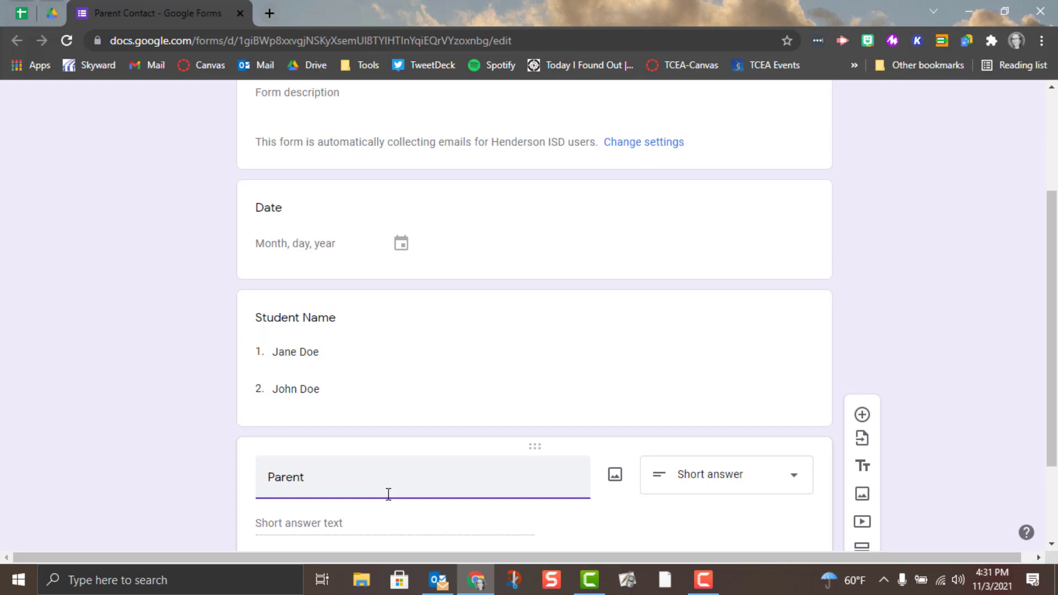
type("/ Guardian")
- Add a question titled "Nature of the Call" and set its answer type to Paragraph
scroll(542, 457, "down", 2)
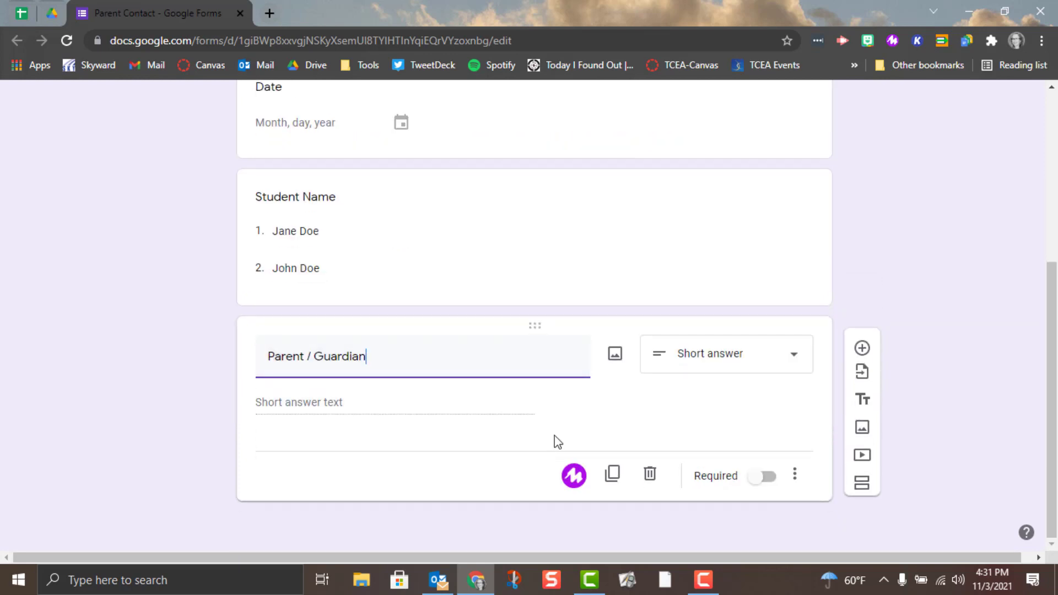
left_click(863, 349)
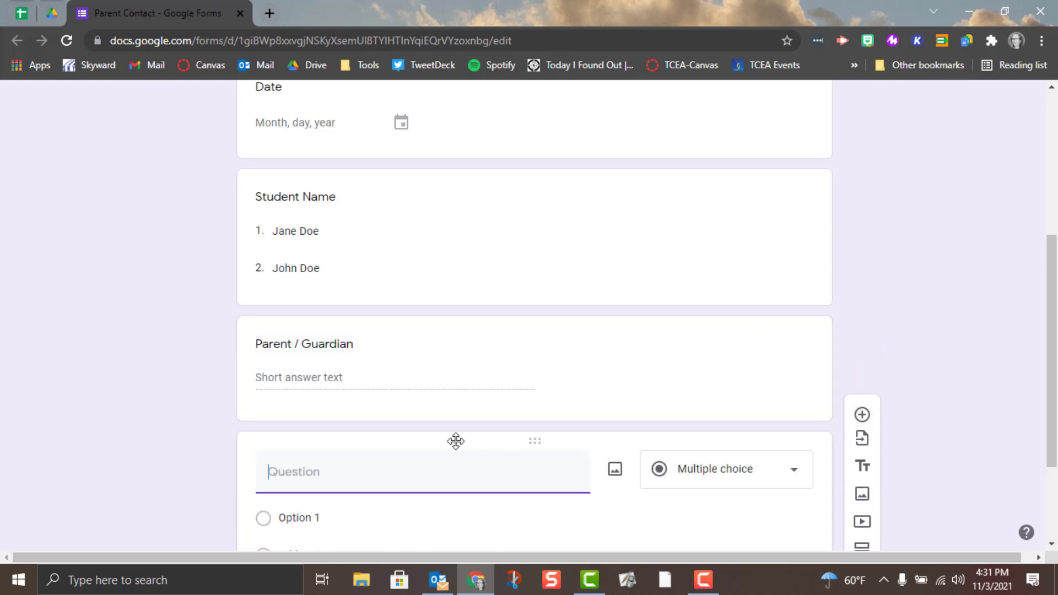
type("Nature of the Call")
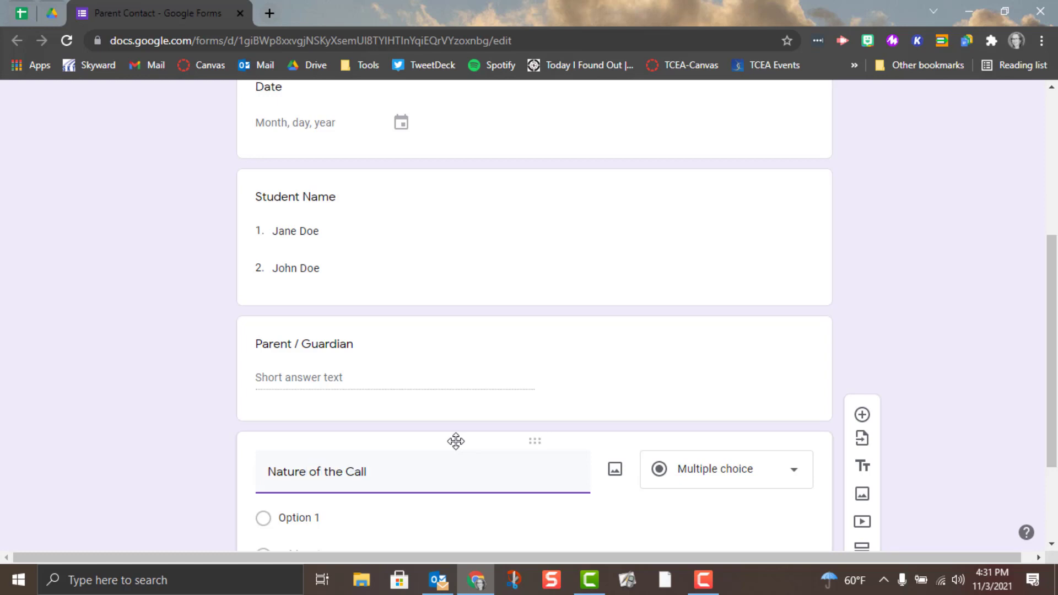
left_click(712, 468)
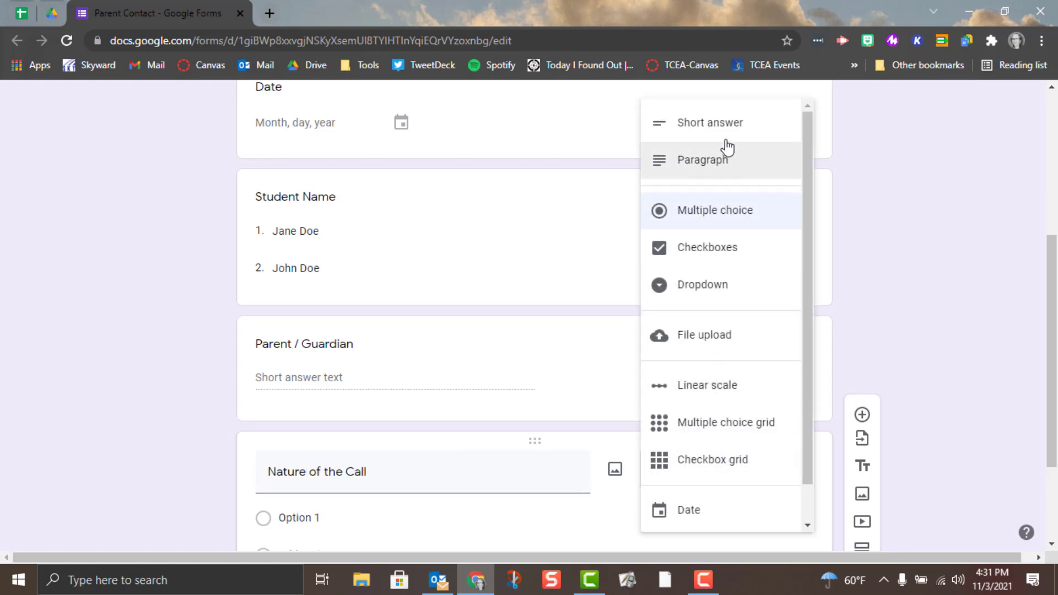
left_click(724, 161)
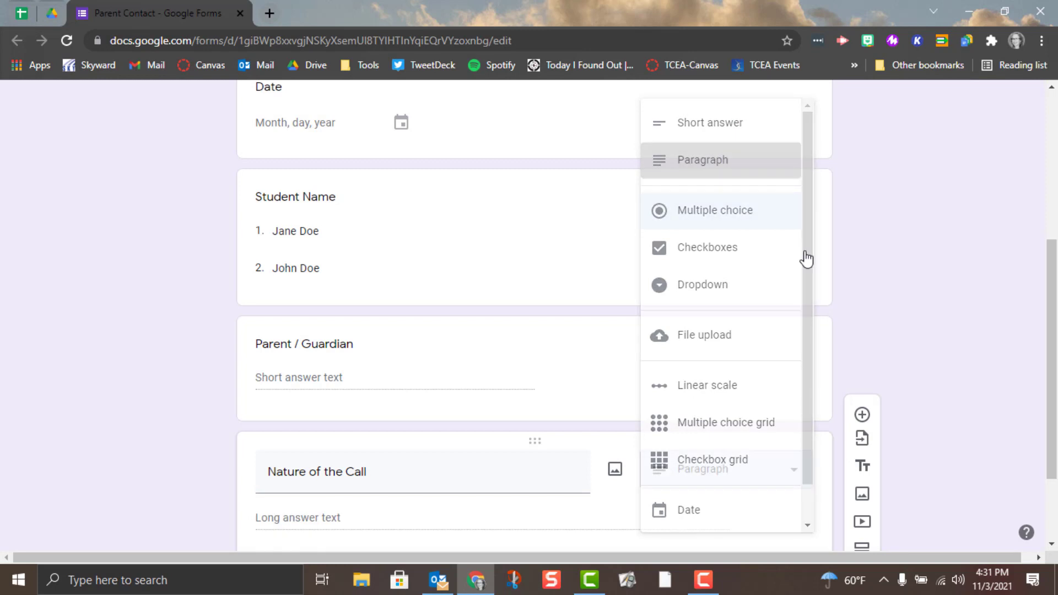
- Add a multiple choice question titled "Type of Contact" below the Nature of the Call question
left_click(869, 421)
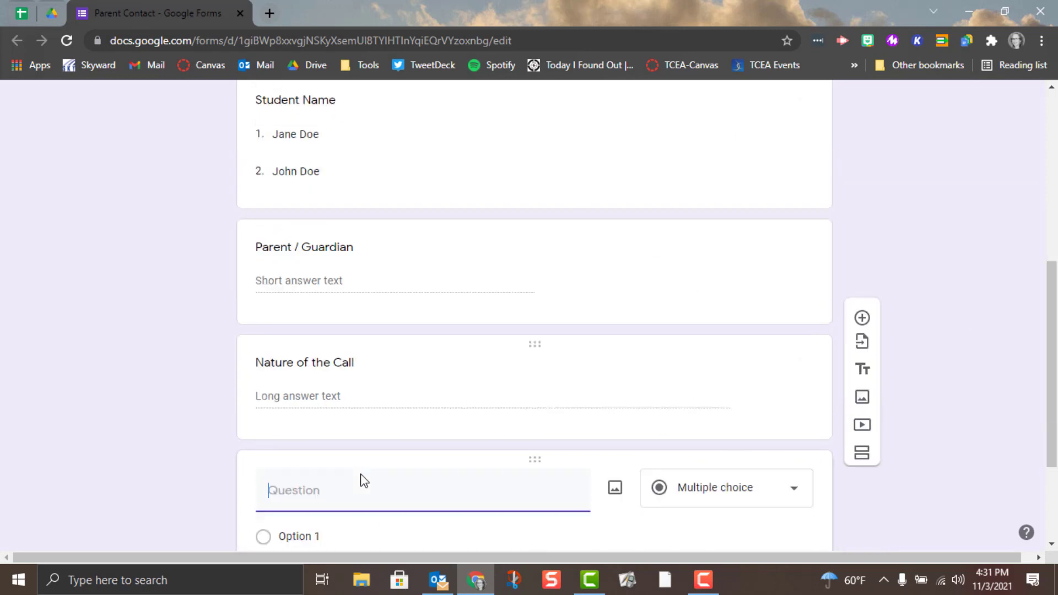
type("Type of ")
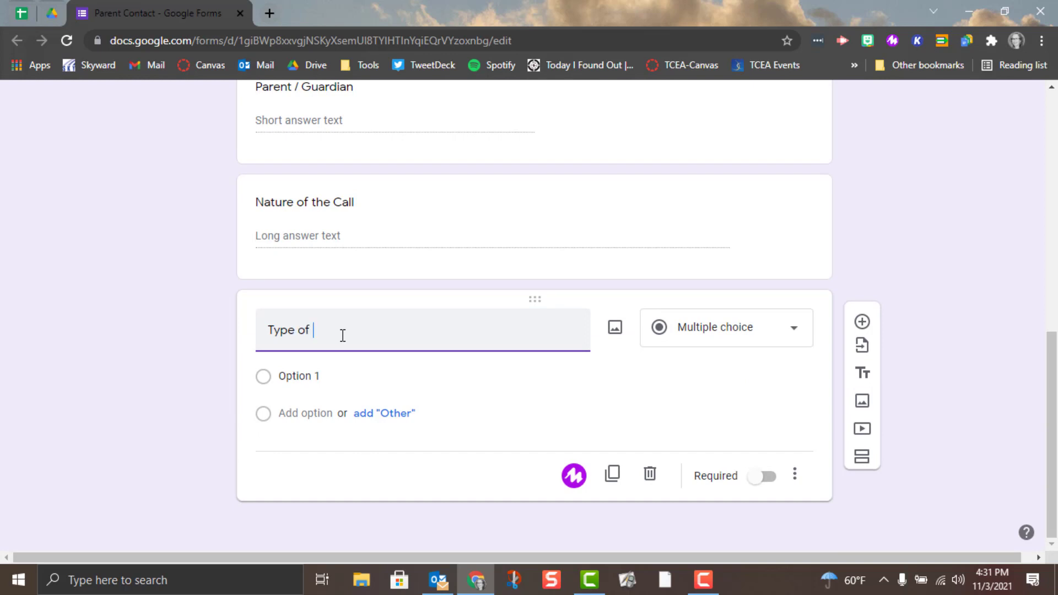
type("Contact")
- Give the Type of Contact question the options "Phone call", "Email" and "Note home", plus an "Other" option
left_click(306, 376)
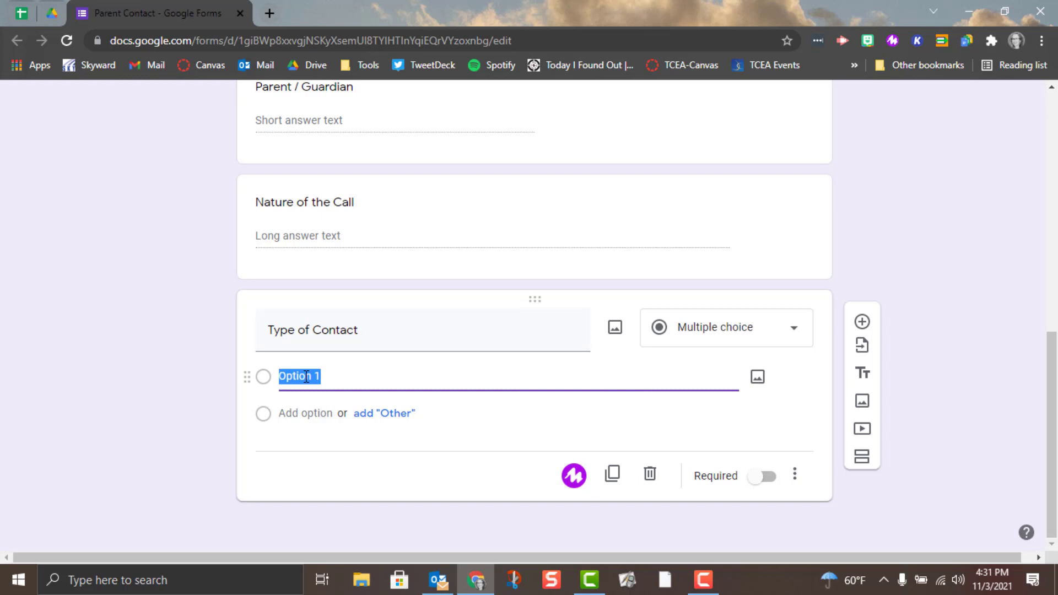
type("Phone clal")
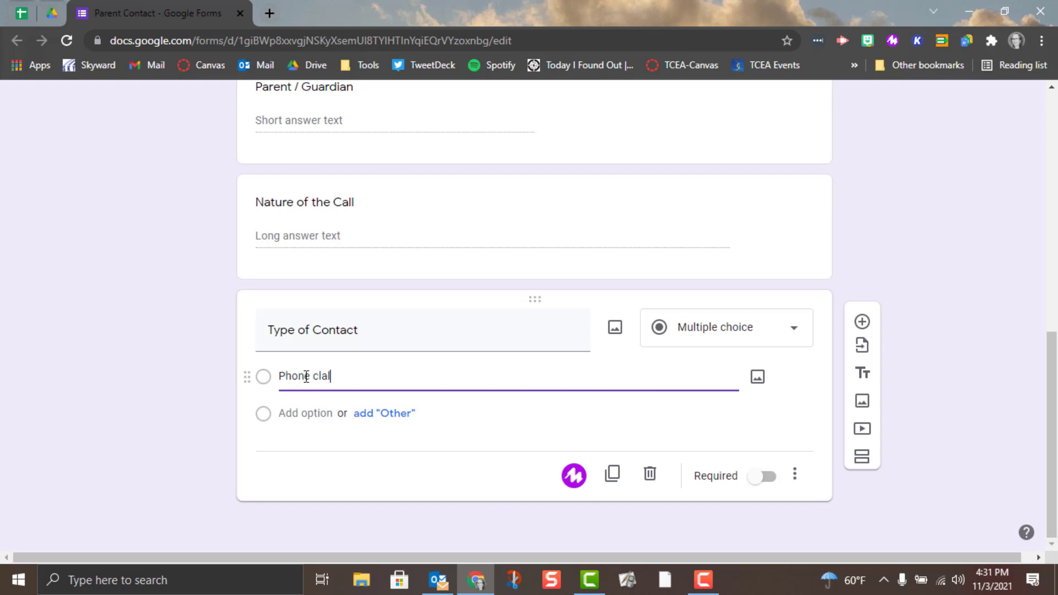
key("BackSpace")
key("BackSpace")
type("al")
left_click(306, 412)
type("Email")
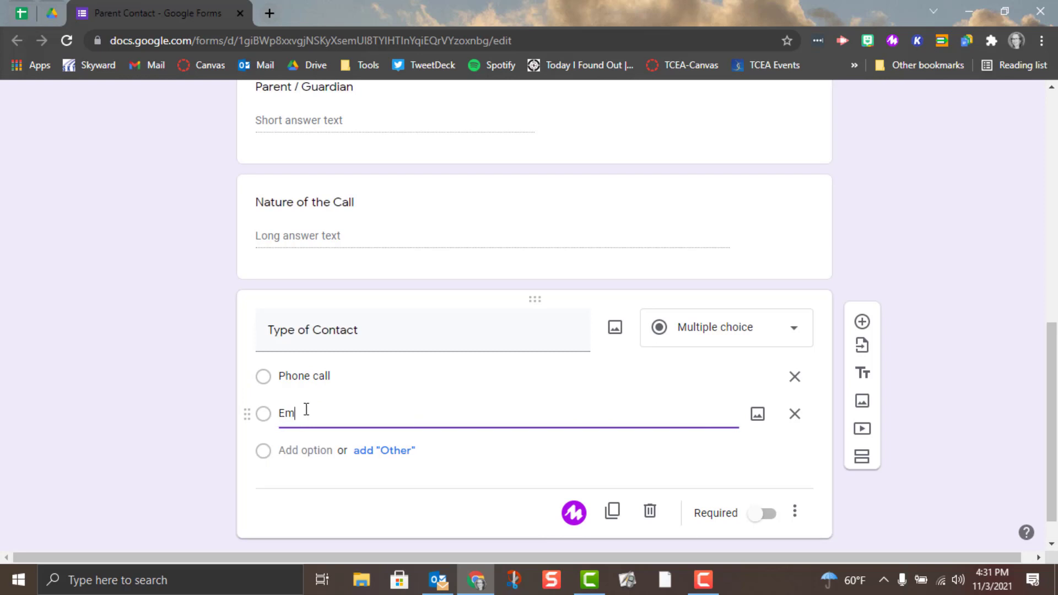
left_click(307, 451)
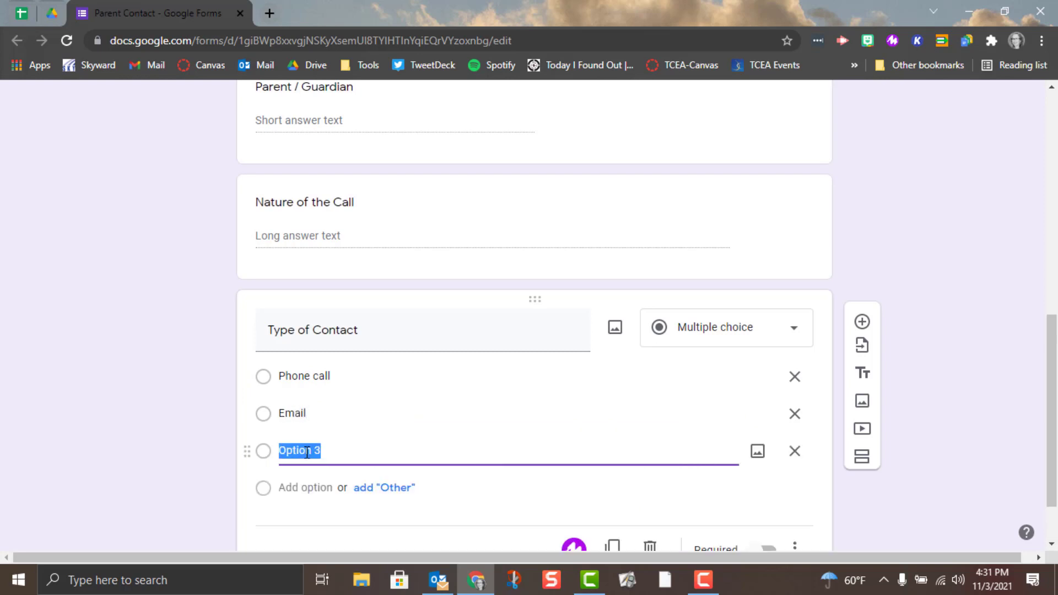
type("Note home")
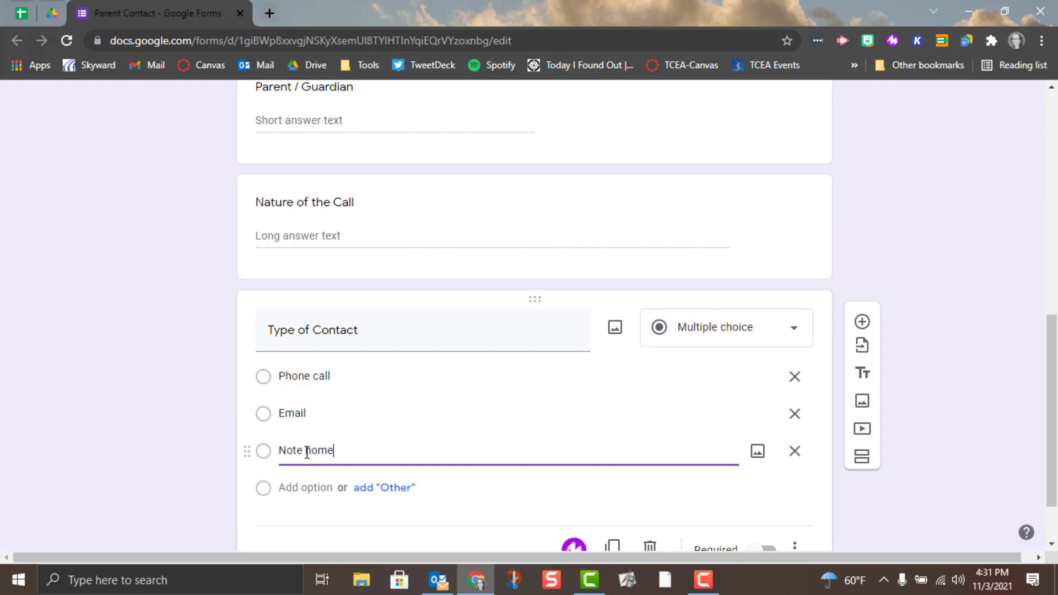
left_click(394, 489)
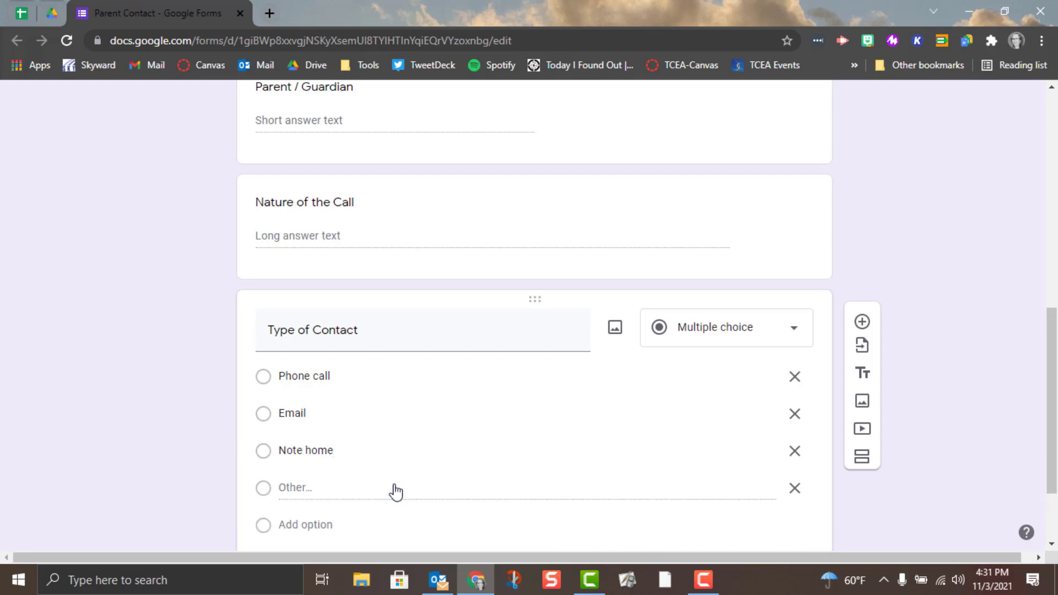
scroll(396, 492, "down", 2)
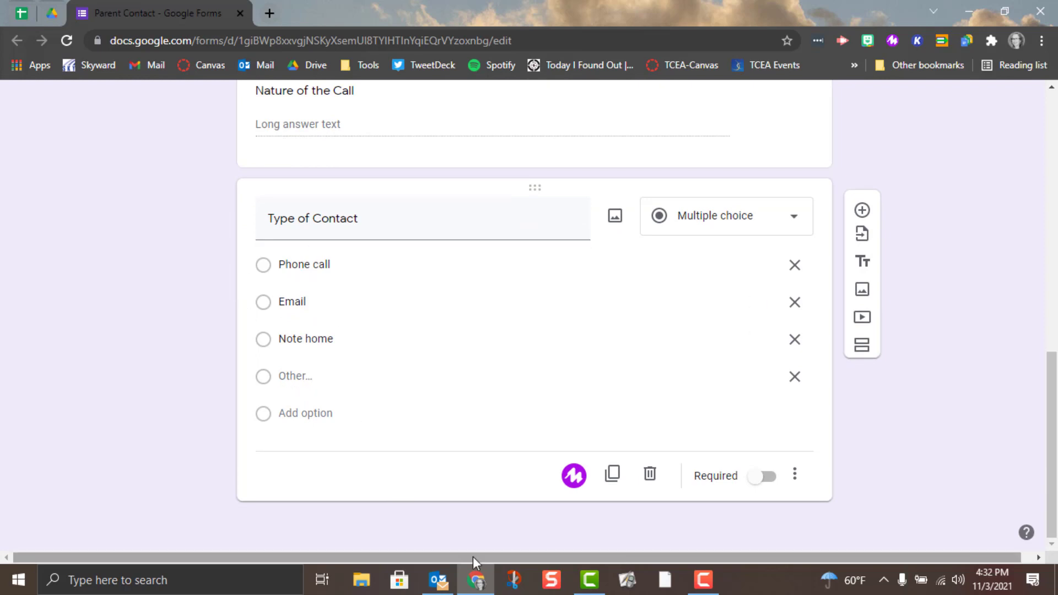
- View the form's theme options for header image and colors, and close them without making changes
scroll(655, 316, "up", 3)
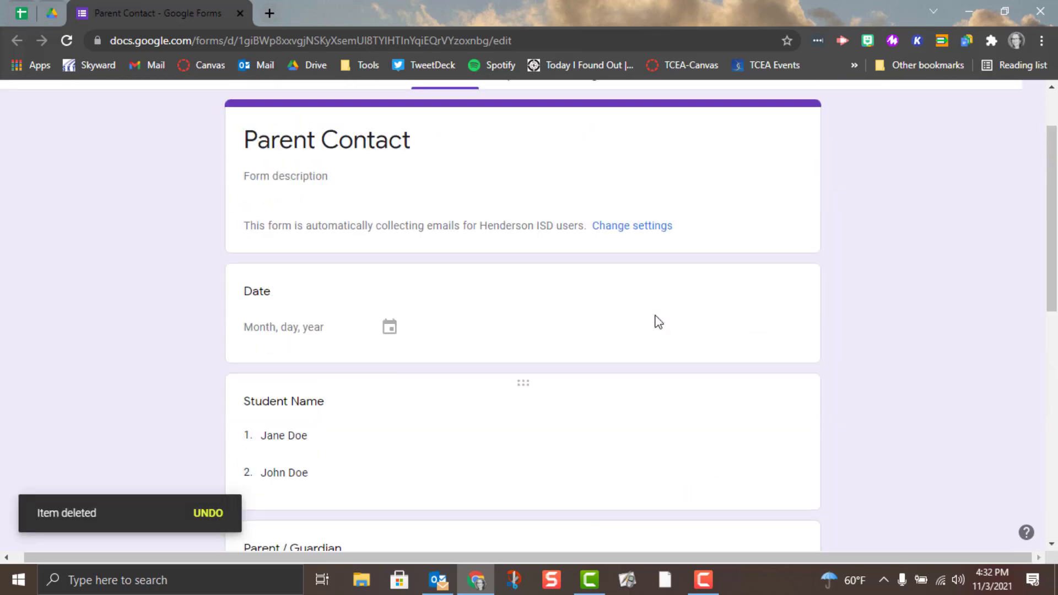
scroll(659, 322, "up", 2)
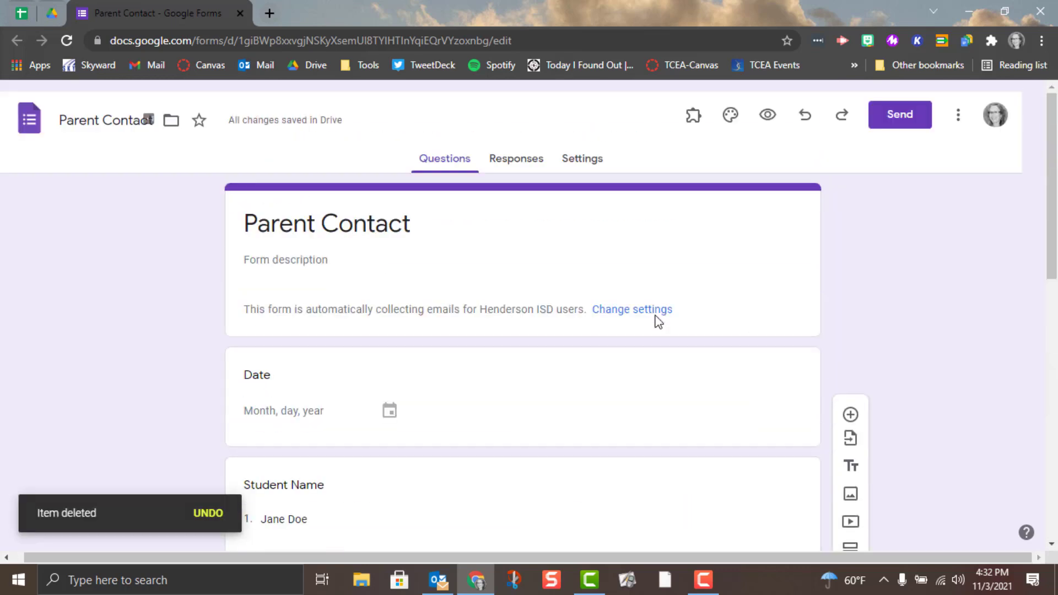
left_click(732, 117)
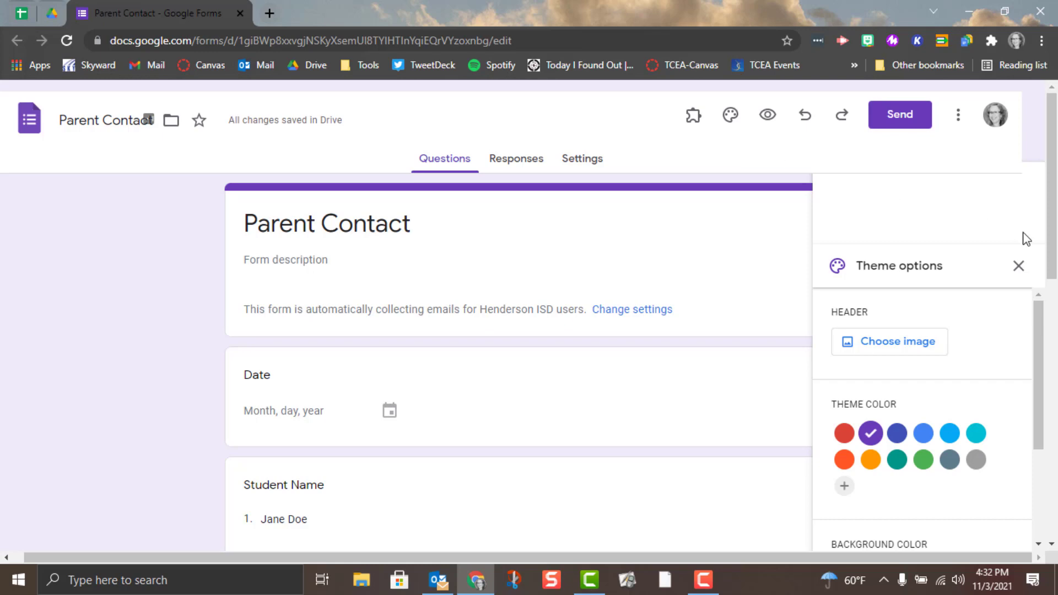
left_click(1019, 267)
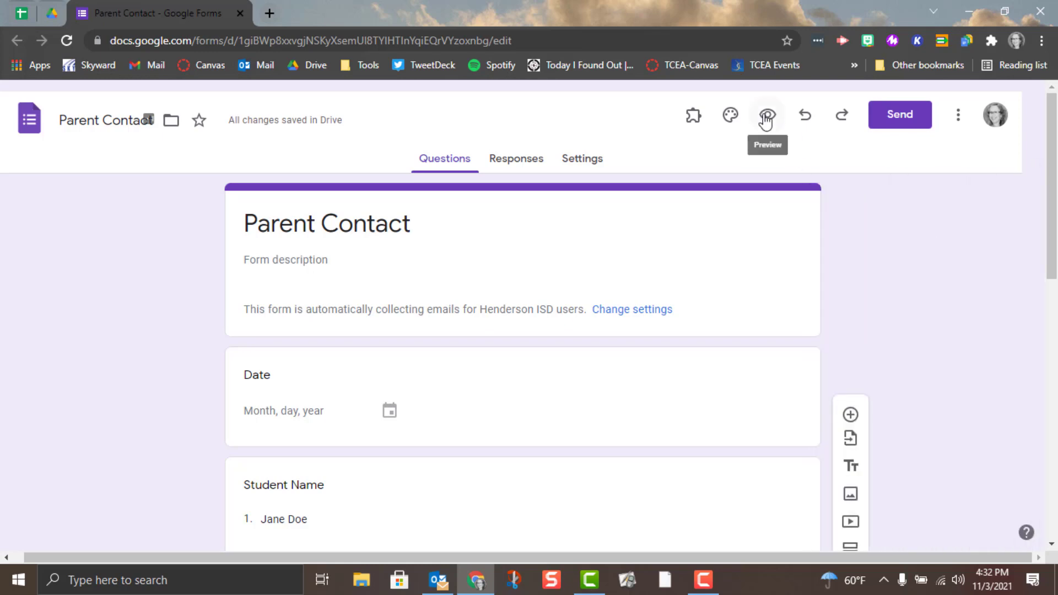
- Preview the Parent Contact form and look through all of its questions
left_click(766, 116)
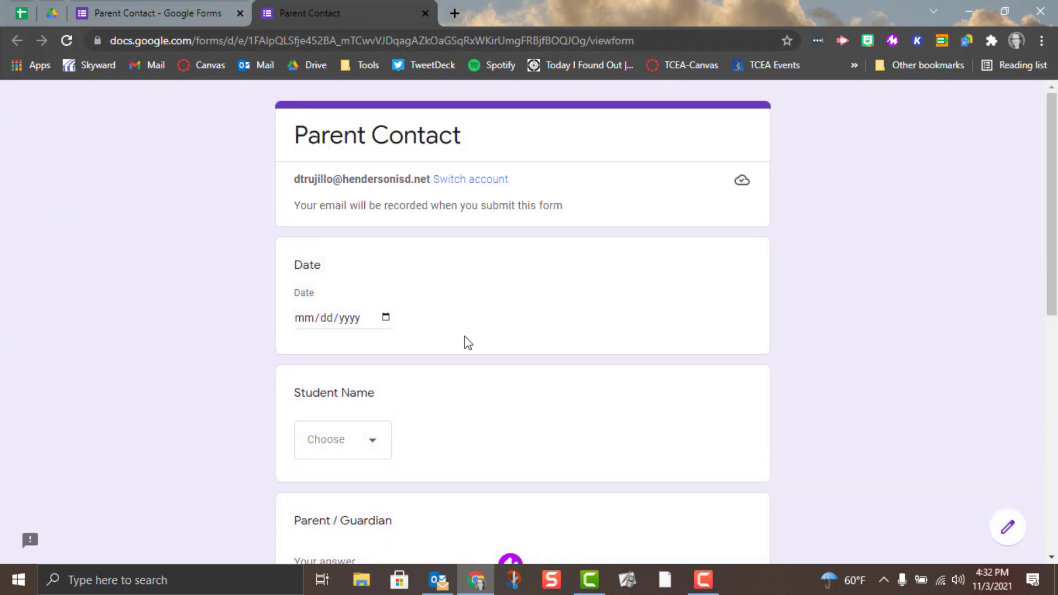
scroll(464, 339, "down", 4)
scroll(464, 338, "up", 4)
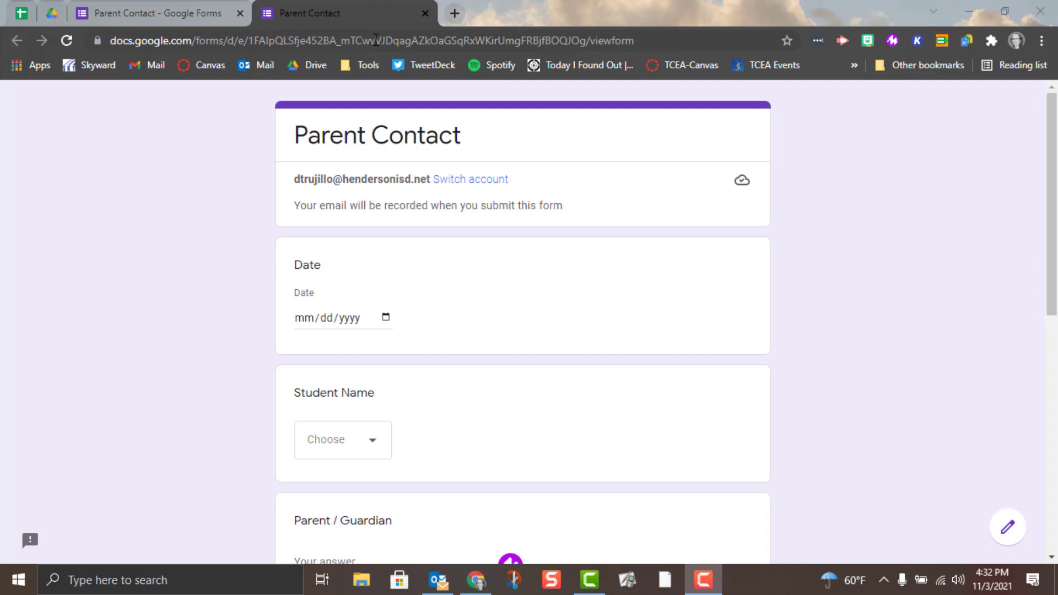
- Return to the form editor and create a new spreadsheet named "Parent Contact (Responses)" as the response destination
left_click(110, 12)
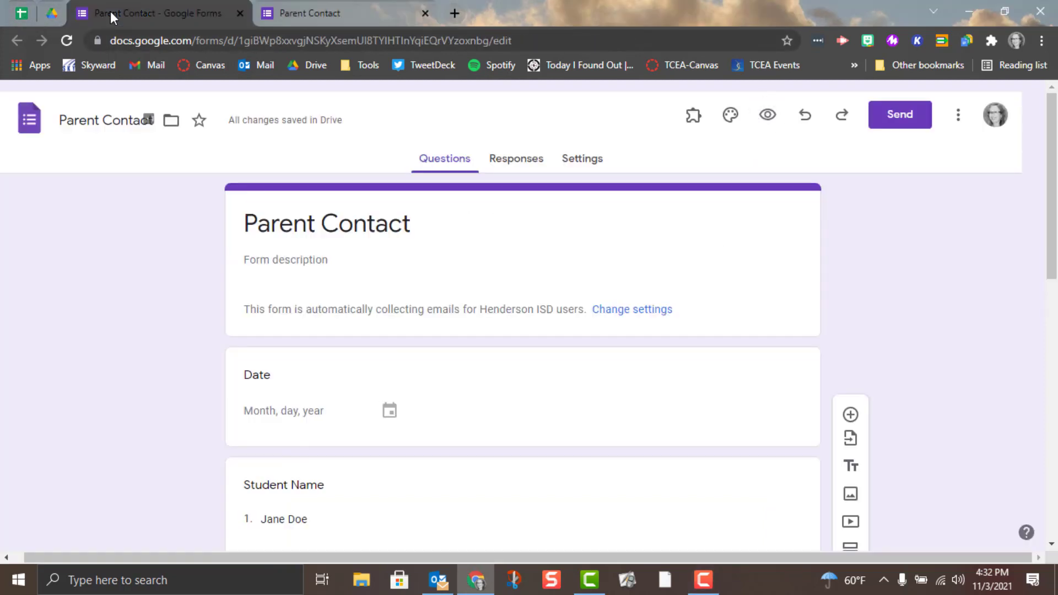
left_click(528, 167)
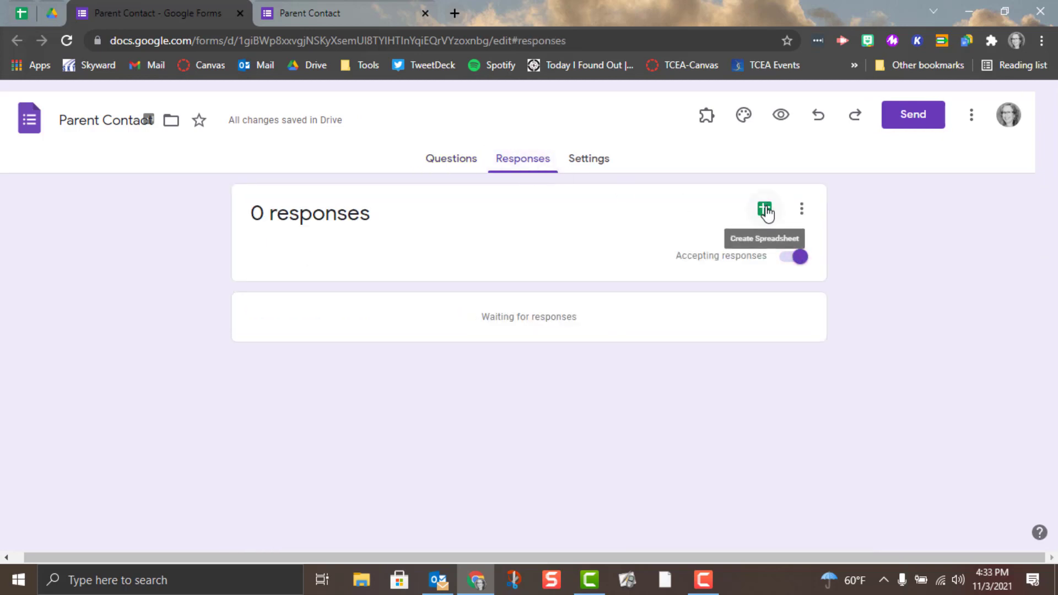
left_click(767, 214)
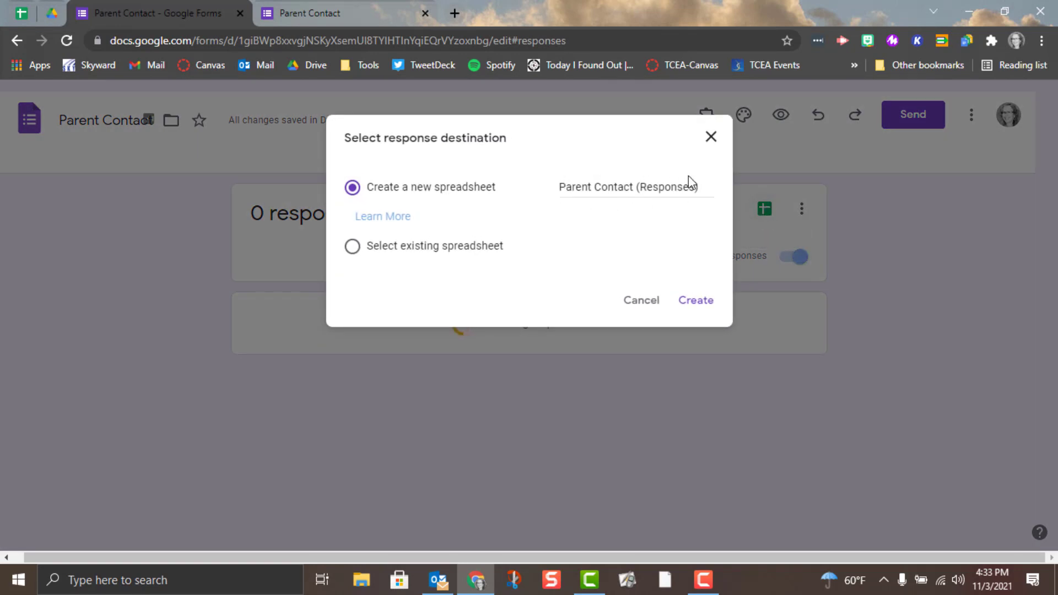
left_click(695, 300)
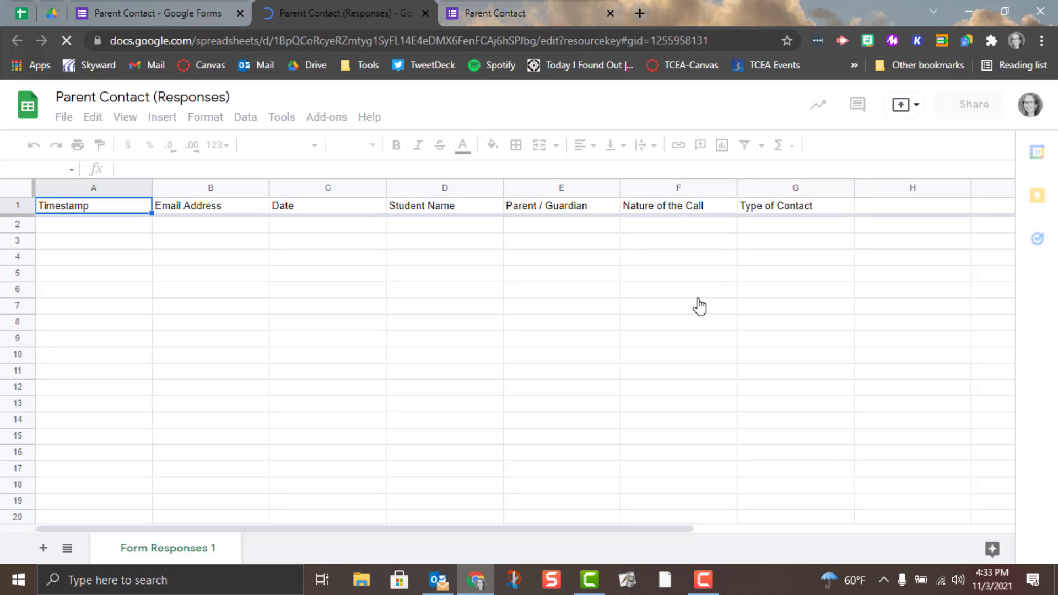
- In the form preview, set the Date answer to 11/17/2021 and choose the first student under Student Name
left_click(503, 13)
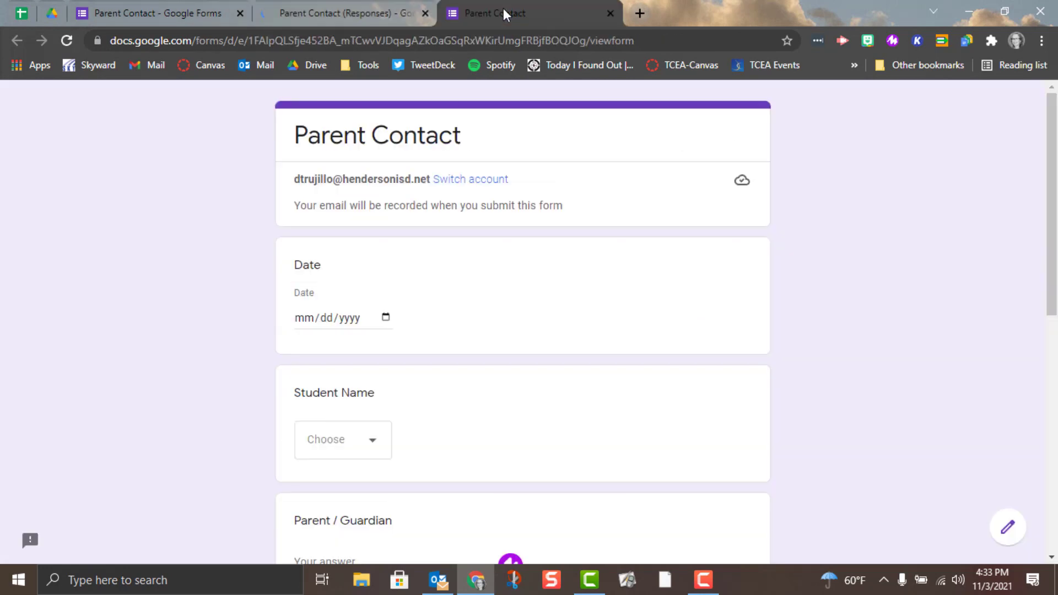
left_click(364, 313)
left_click(386, 318)
left_click(378, 441)
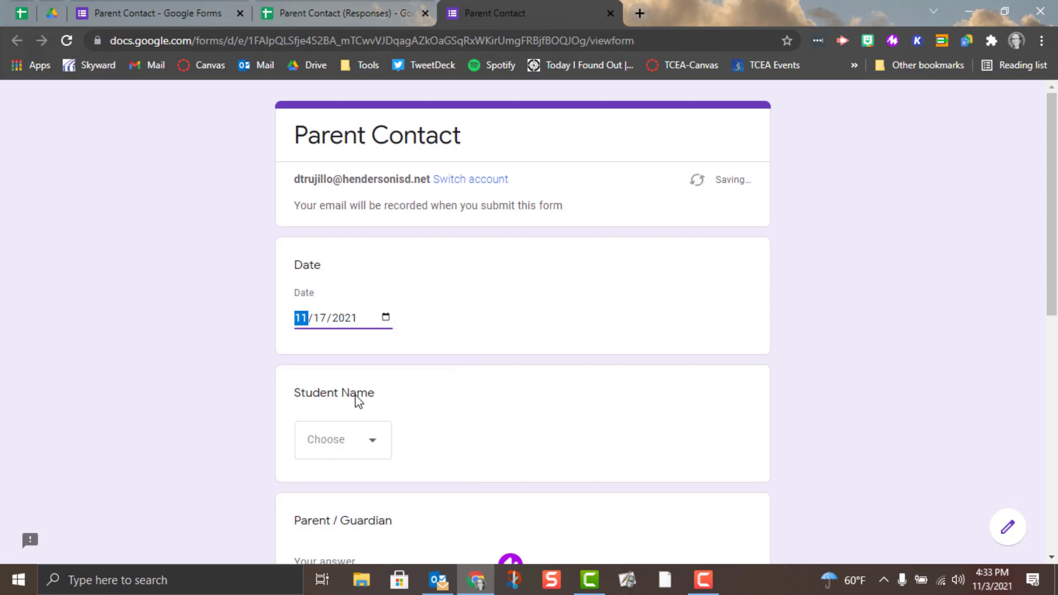
left_click(359, 450)
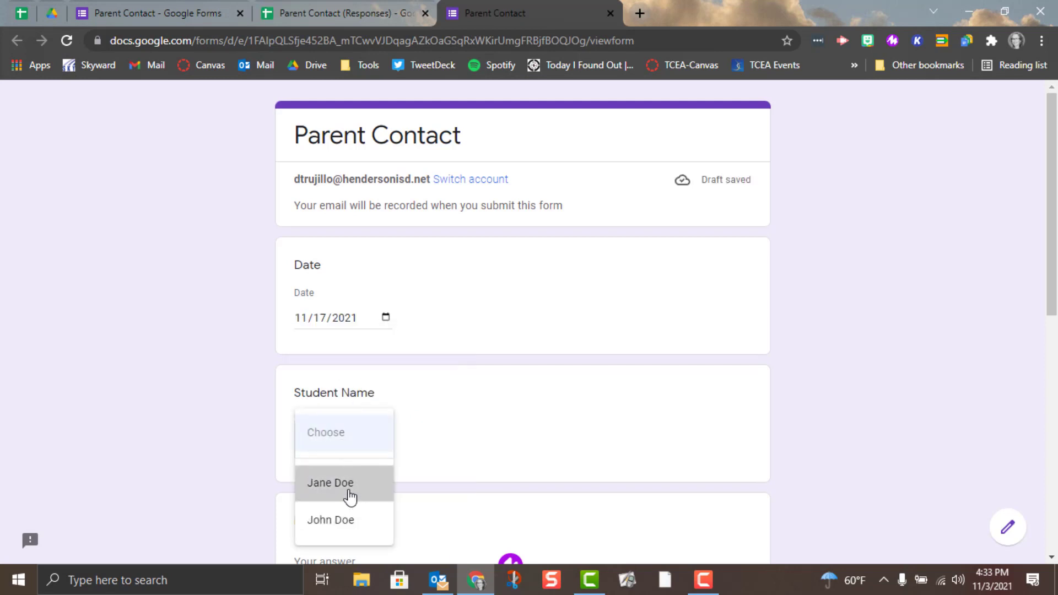
left_click(349, 498)
- Enter the parent's full name under Parent / Guardian and the sample text "lkjsl;dkjfa;l" under Nature of the Call
scroll(350, 498, "down", 4)
left_click(348, 327)
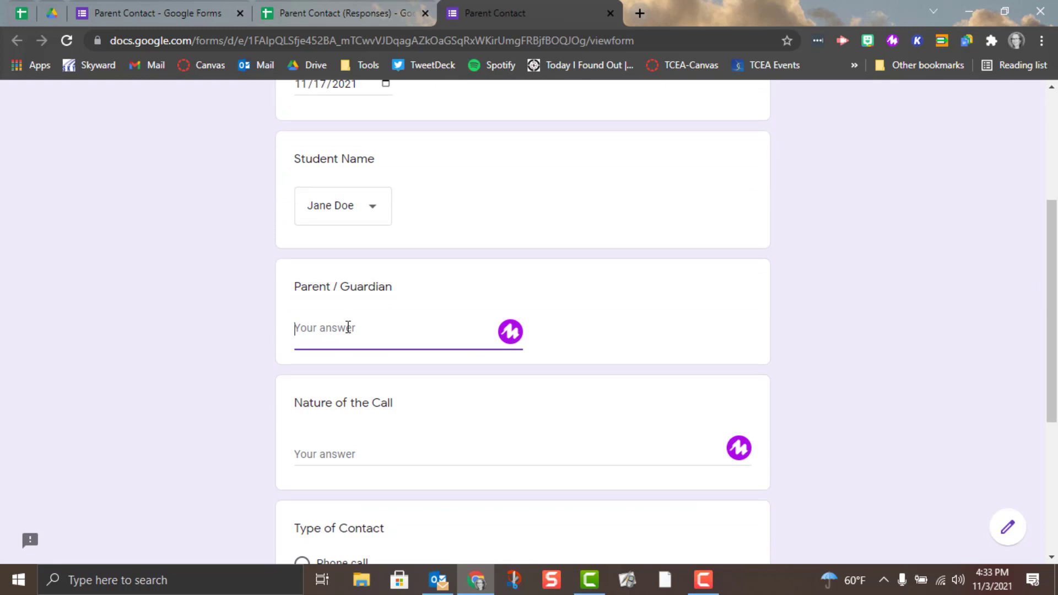
type("John Do")
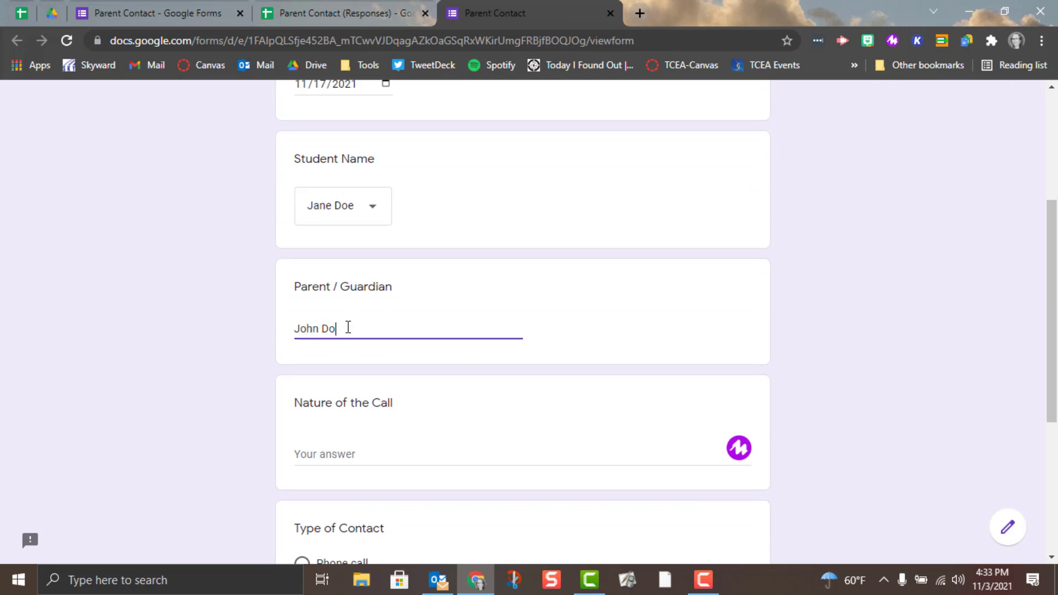
type("e Srlkjsl;dkjfa;l")
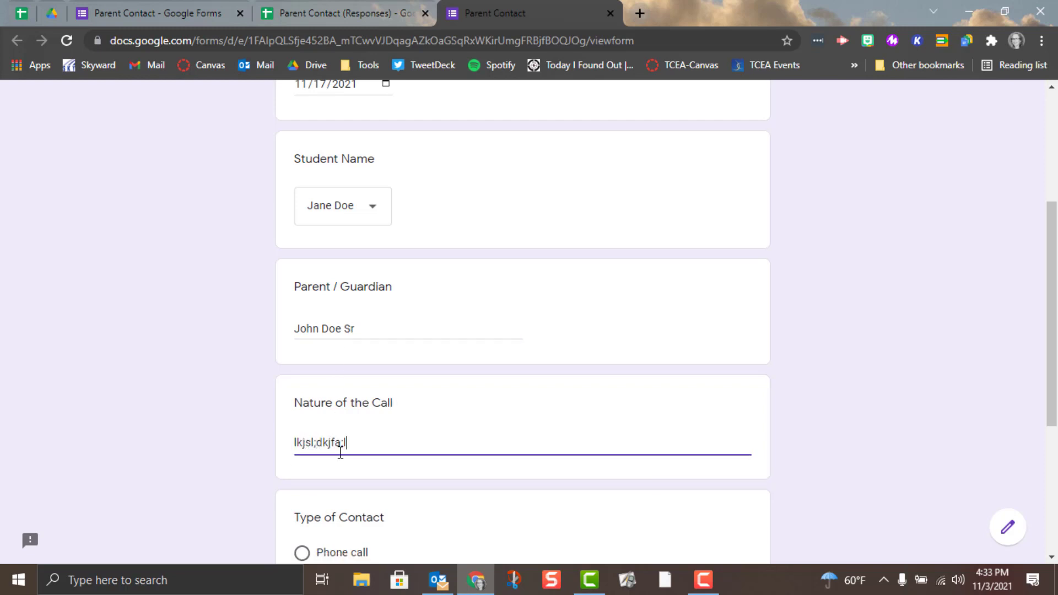
- Answer Type of Contact with Other, entering "other form of contact", and submit the test response
scroll(340, 452, "down", 5)
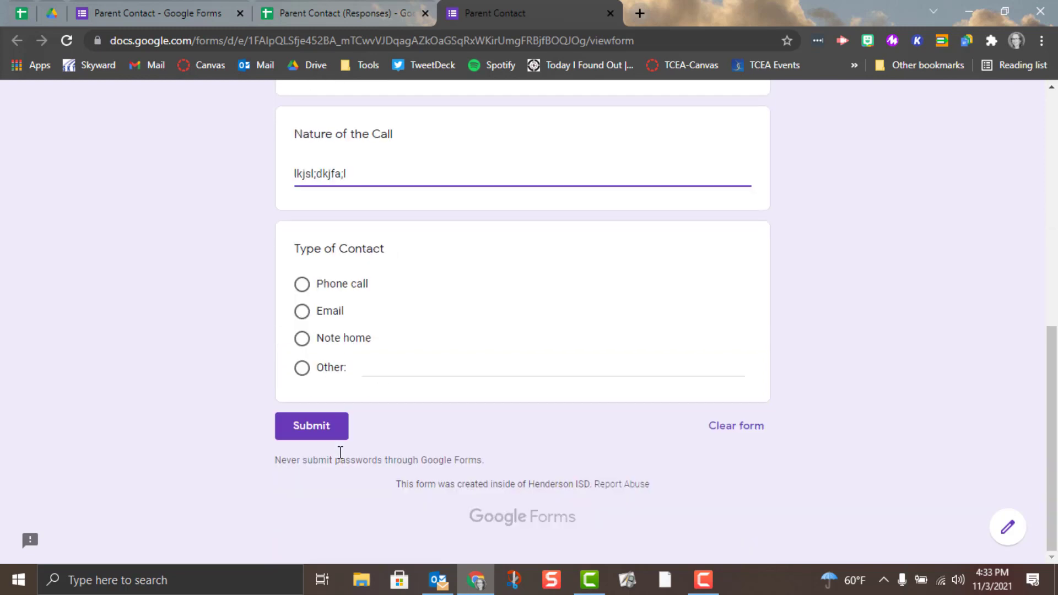
left_click(304, 313)
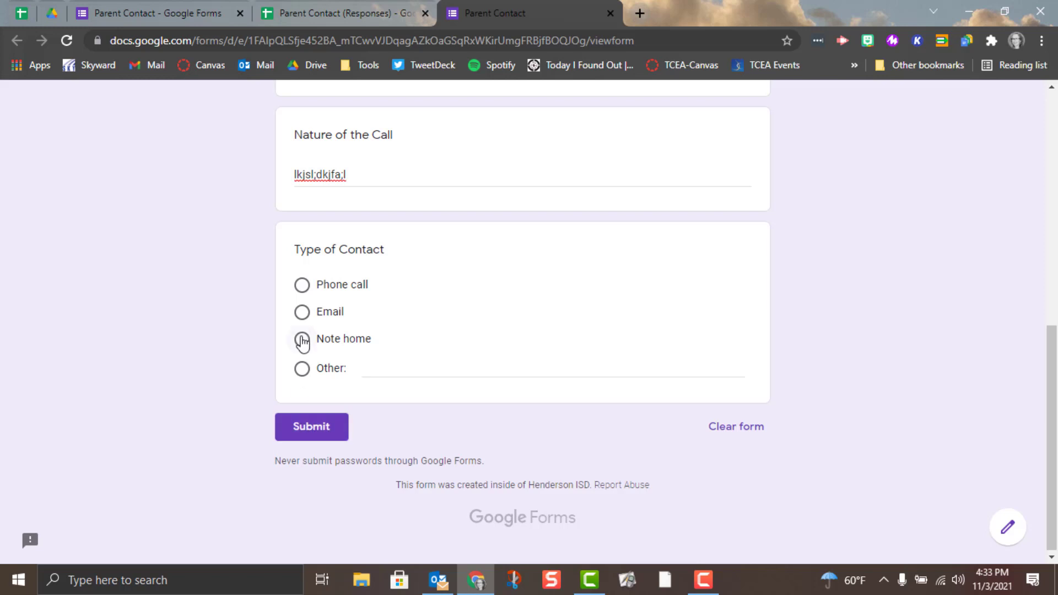
left_click(304, 316)
left_click(302, 369)
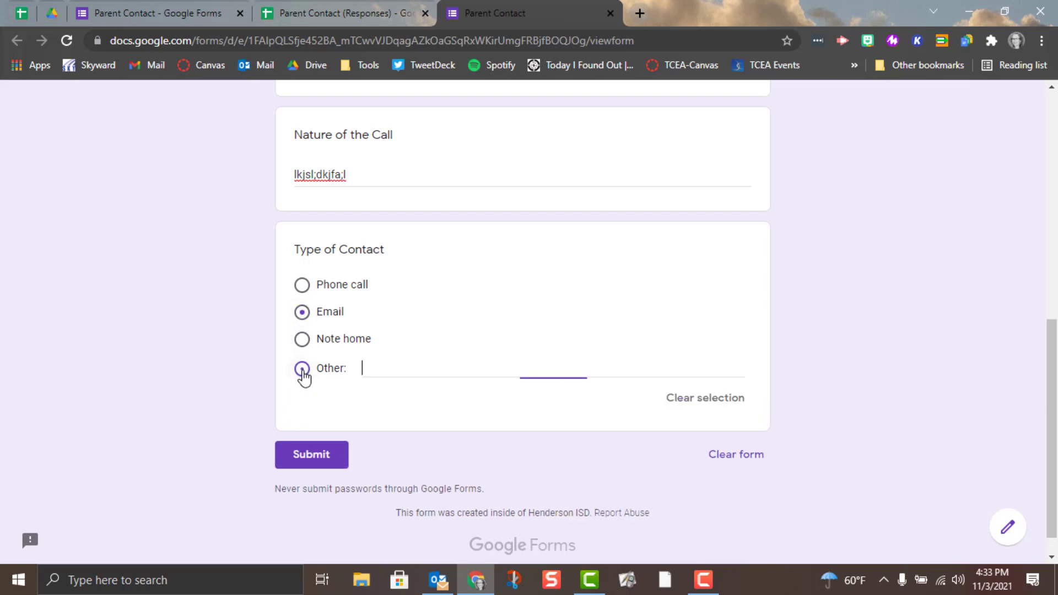
type("other")
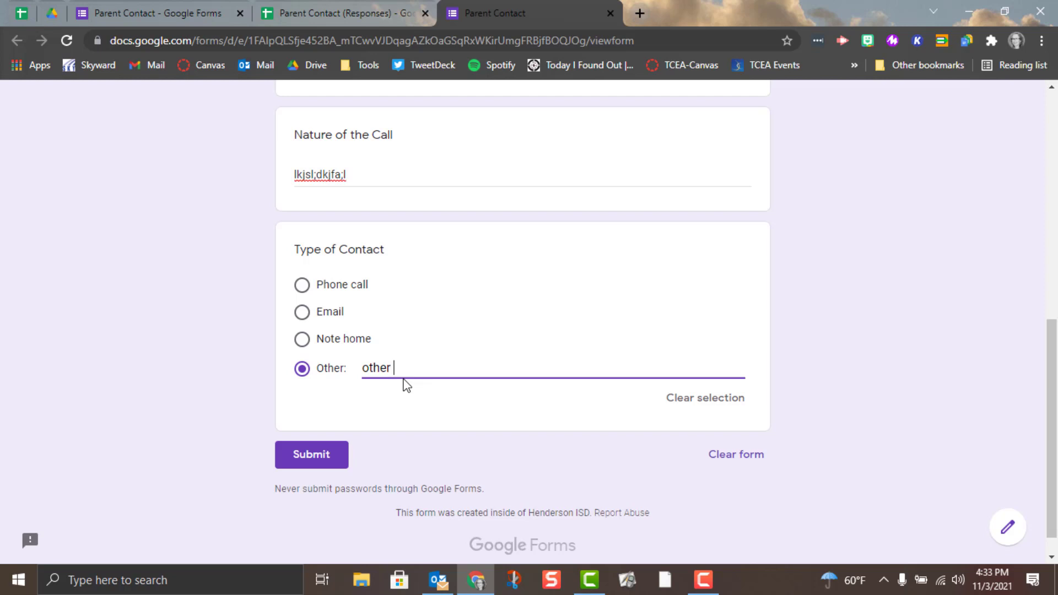
type(" form of contact")
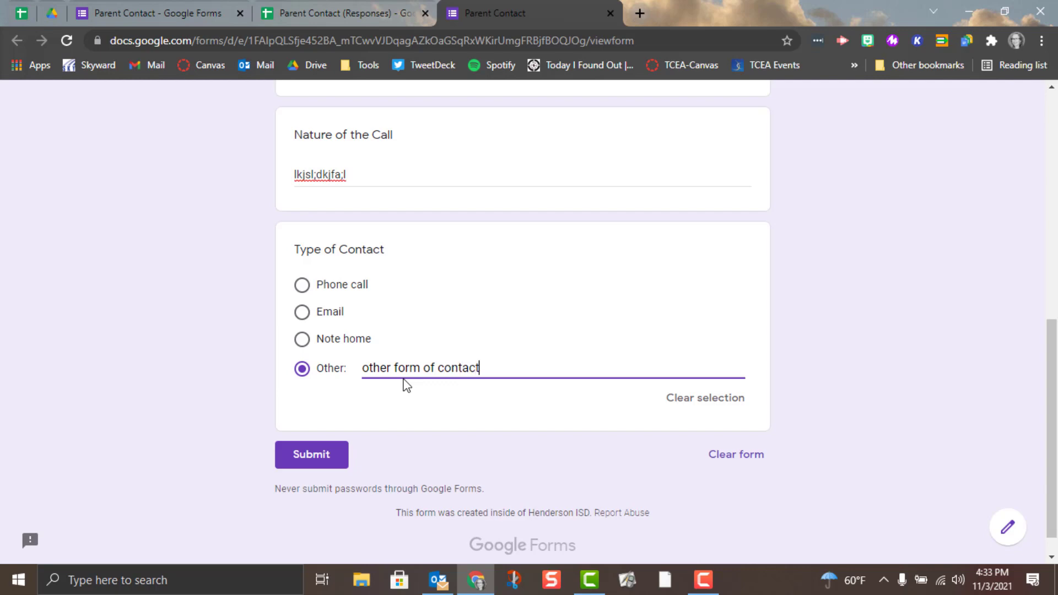
left_click(311, 457)
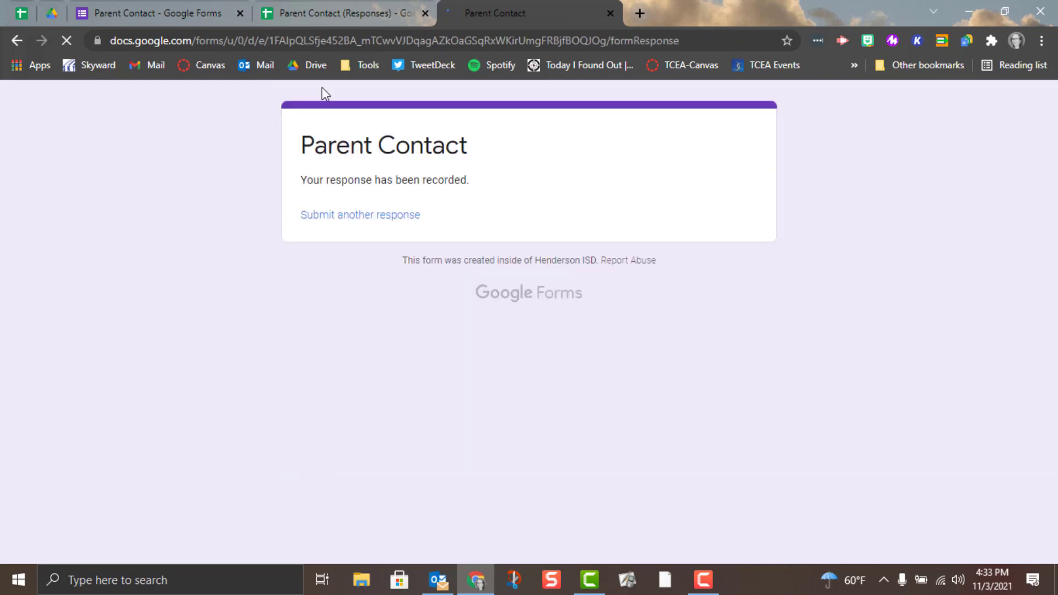
- Check the submitted entry in the Parent Contact (Responses) spreadsheet, and view the form's settings in the editor
left_click(359, 12)
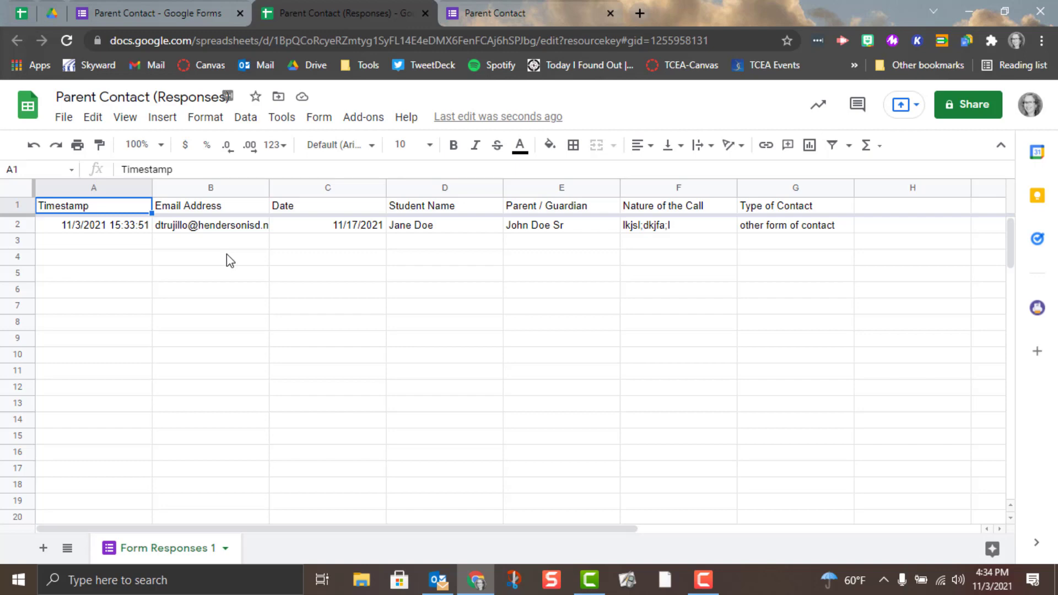
left_click(127, 7)
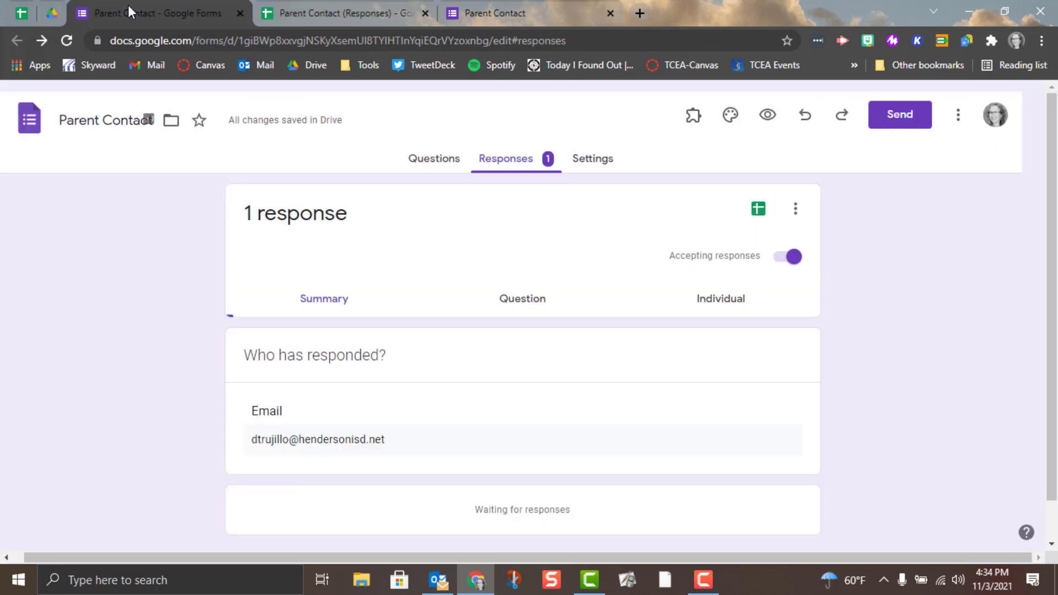
left_click(601, 158)
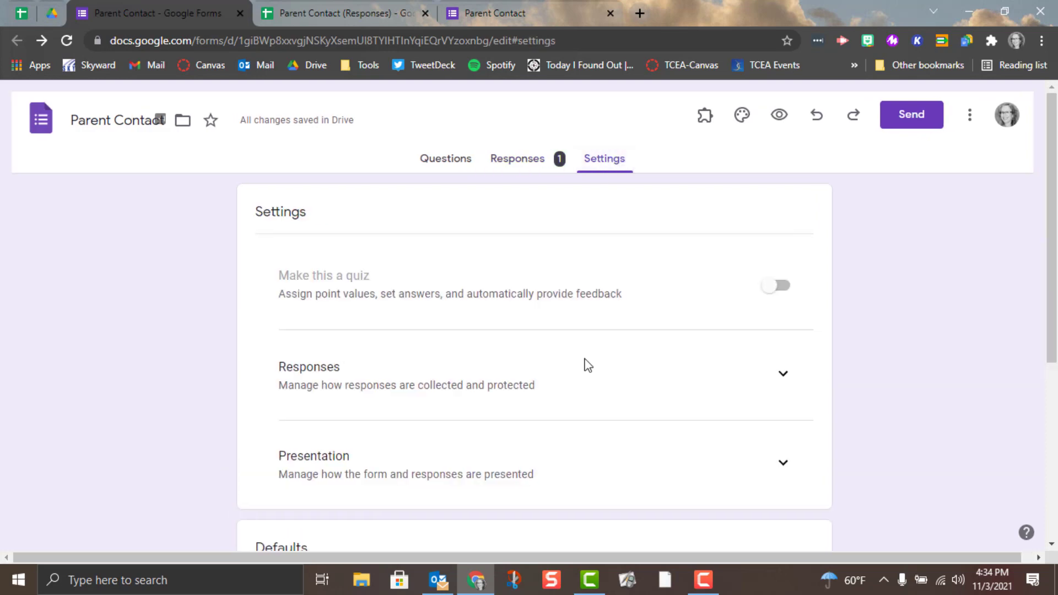
scroll(578, 349, "down", 1)
scroll(578, 349, "up", 1)
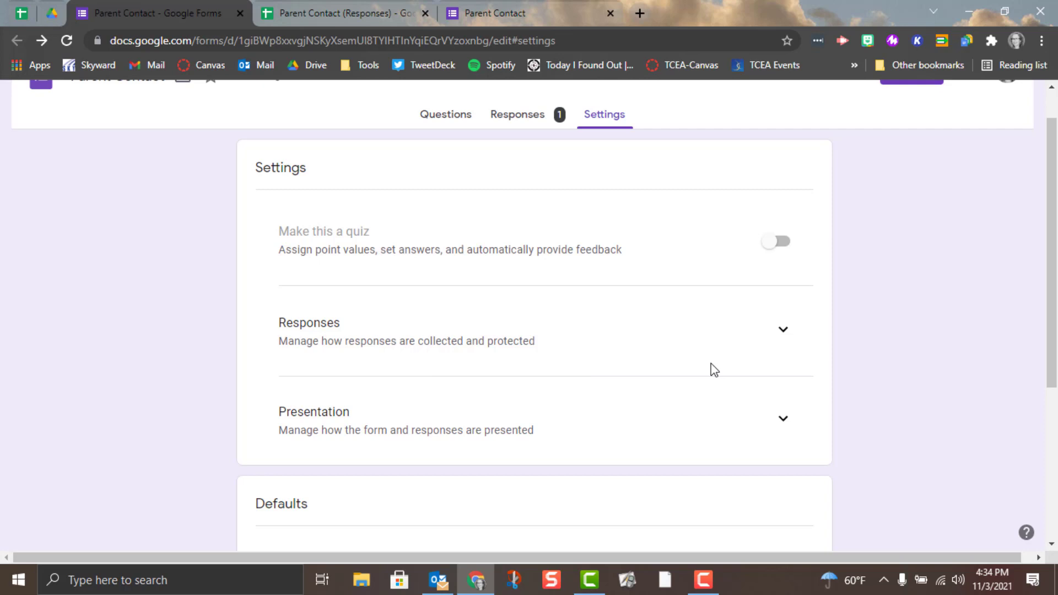
- Turn off Collect email addresses in the form's Responses settings
left_click(783, 329)
scroll(783, 331, "down", 2)
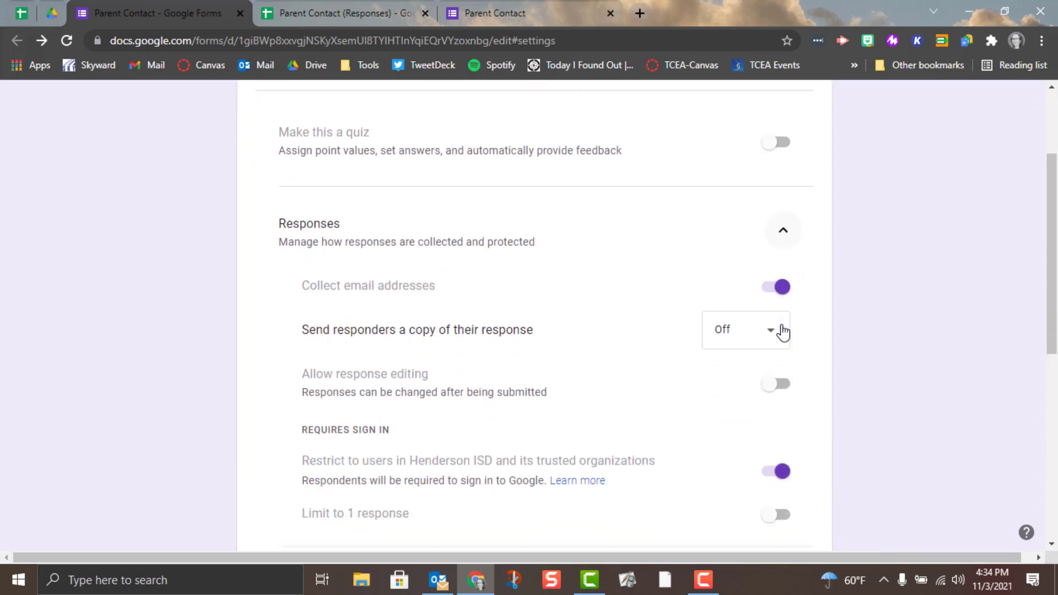
scroll(783, 333, "down", 1)
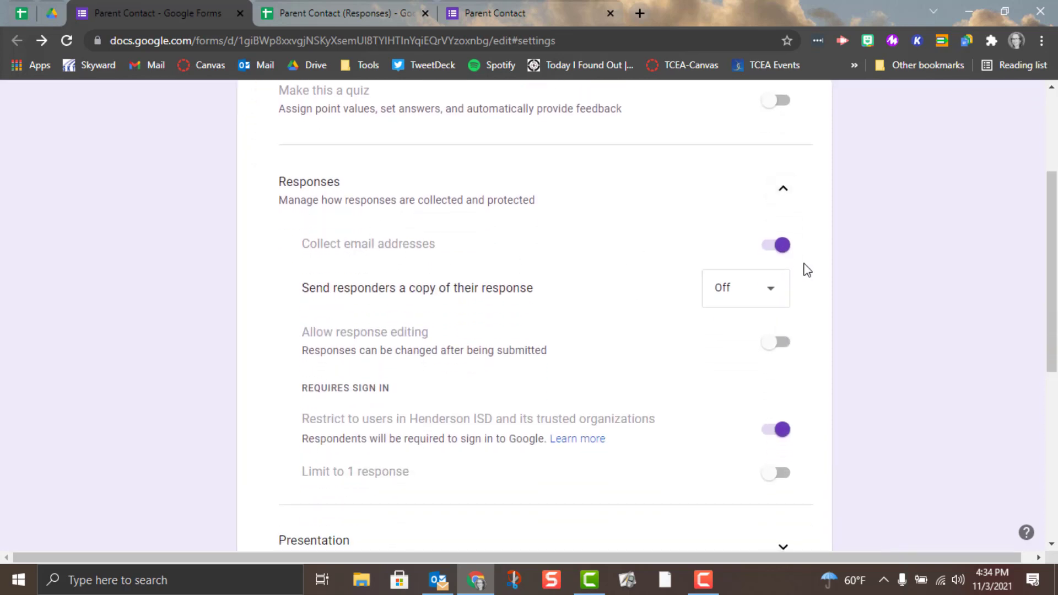
left_click(776, 246)
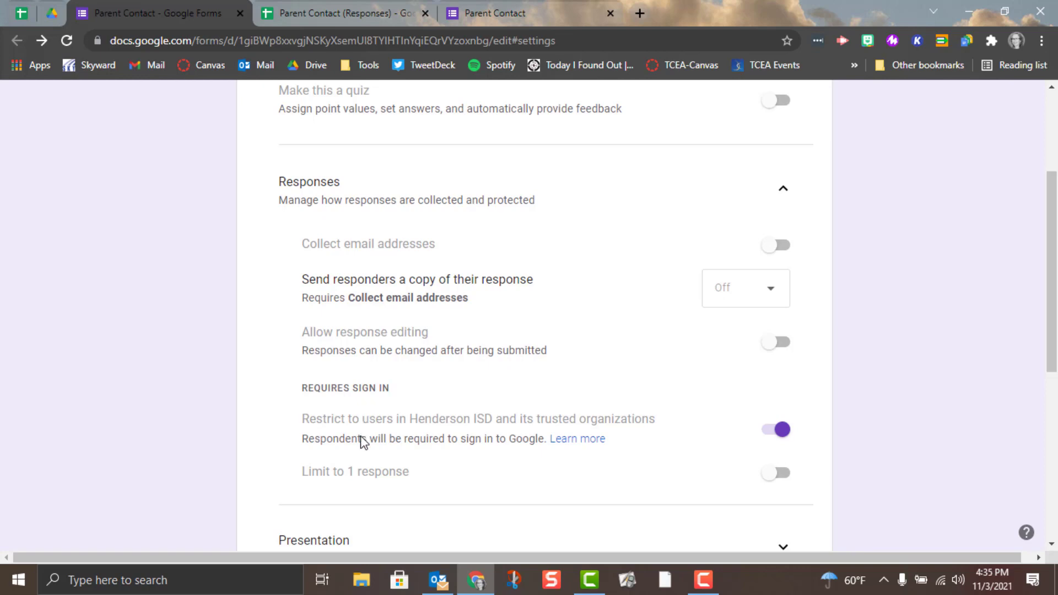
- Turn off Collect email addresses by default under Form defaults, and expand the Question defaults
scroll(363, 438, "down", 2)
scroll(362, 441, "down", 1)
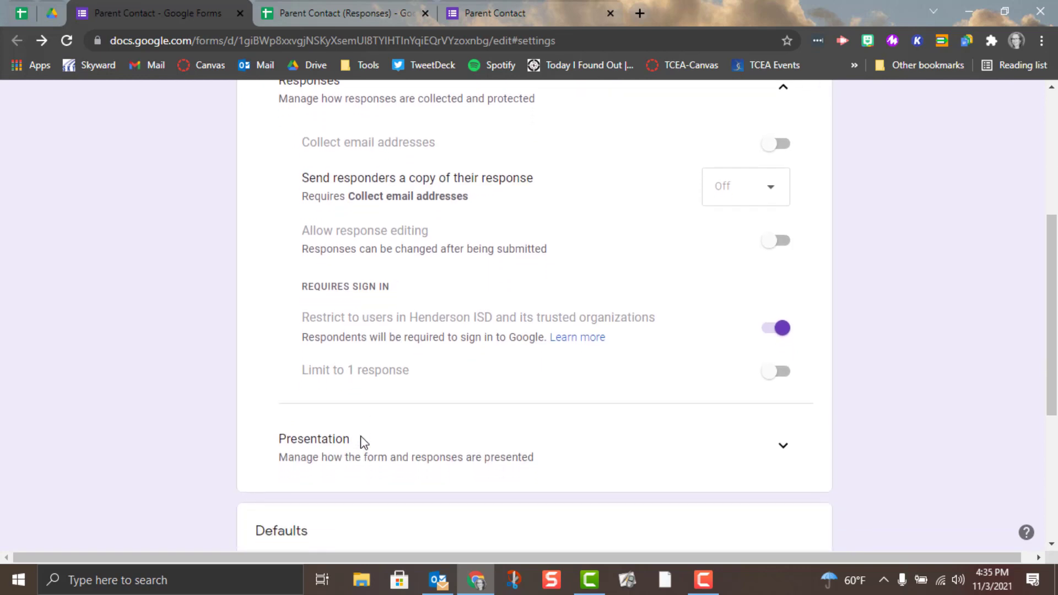
scroll(361, 442, "down", 3)
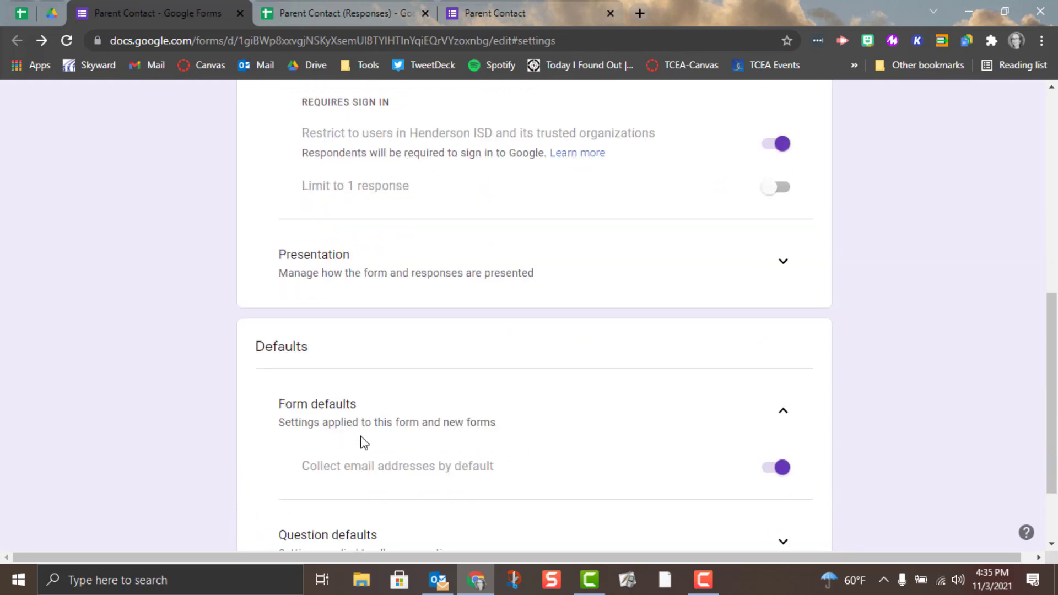
scroll(392, 337, "down", 2)
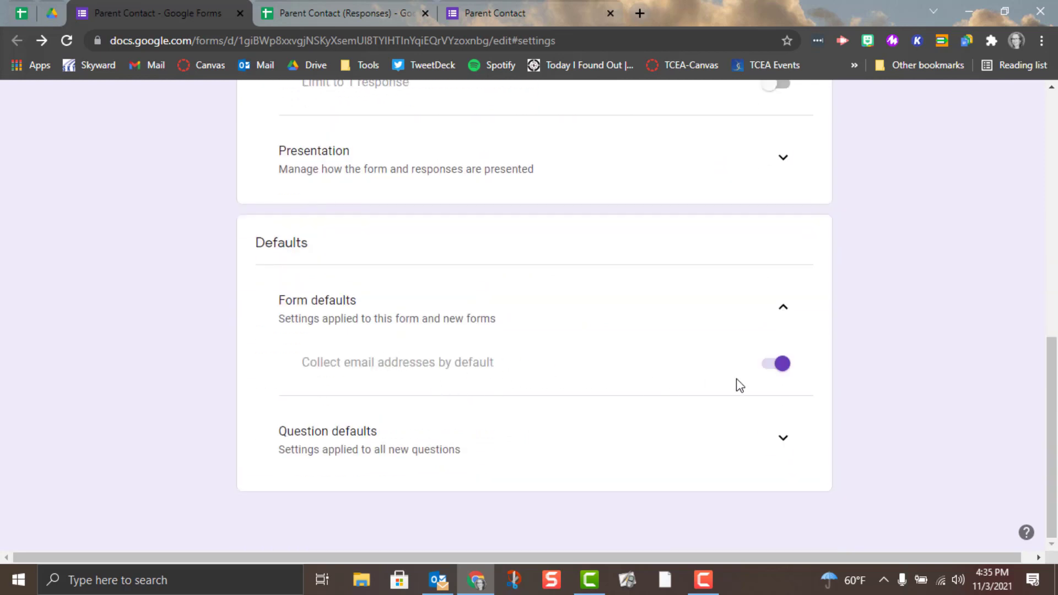
left_click(771, 370)
left_click(780, 440)
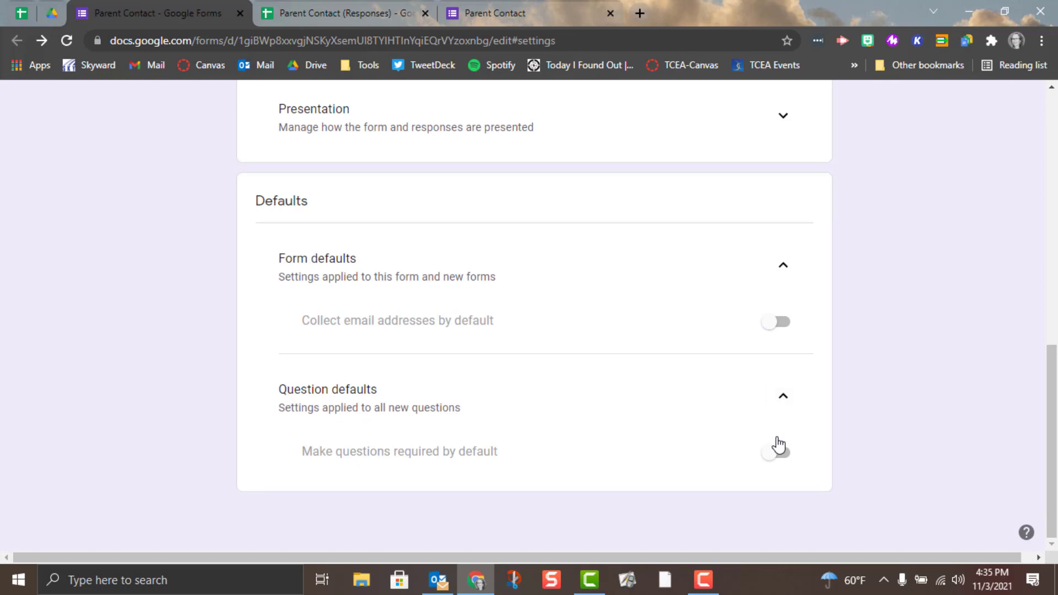
- Turn off the Responses setting that restricts the form to users in Henderson ISD and its trusted organizations
scroll(779, 445, "up", 6)
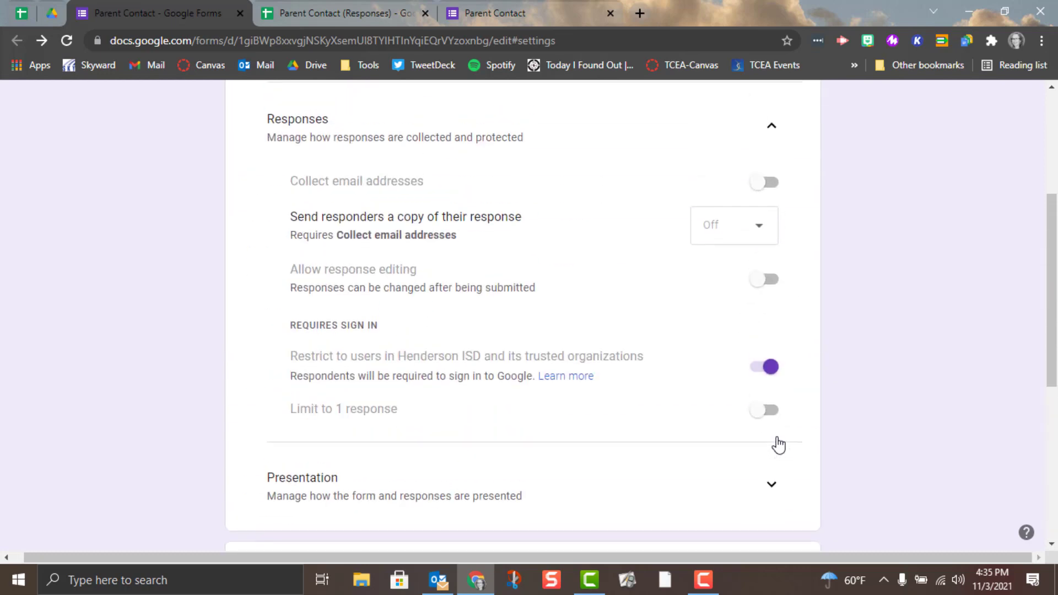
scroll(773, 453, "up", 2)
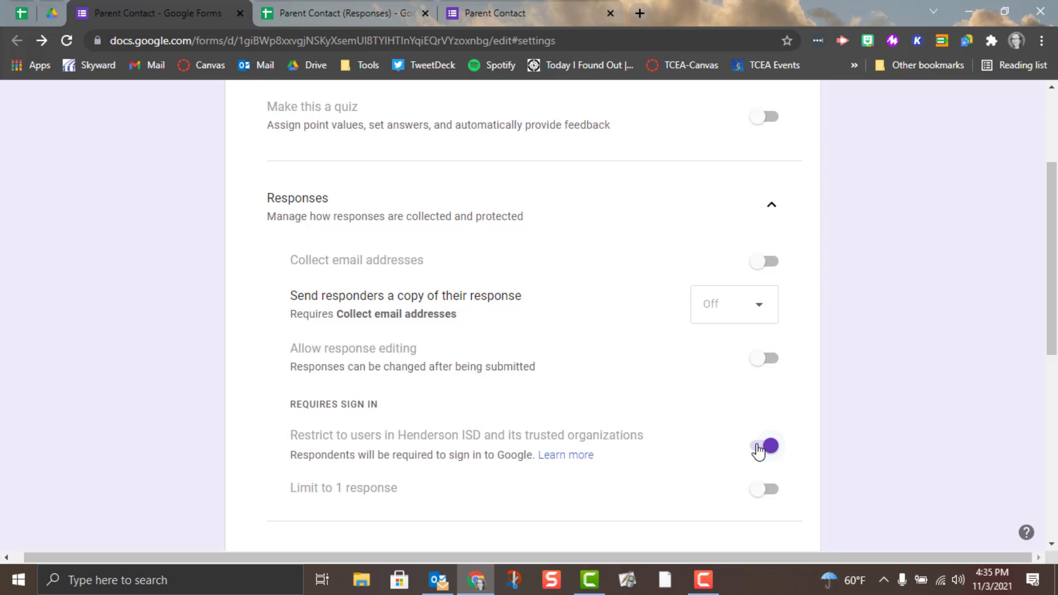
left_click(759, 450)
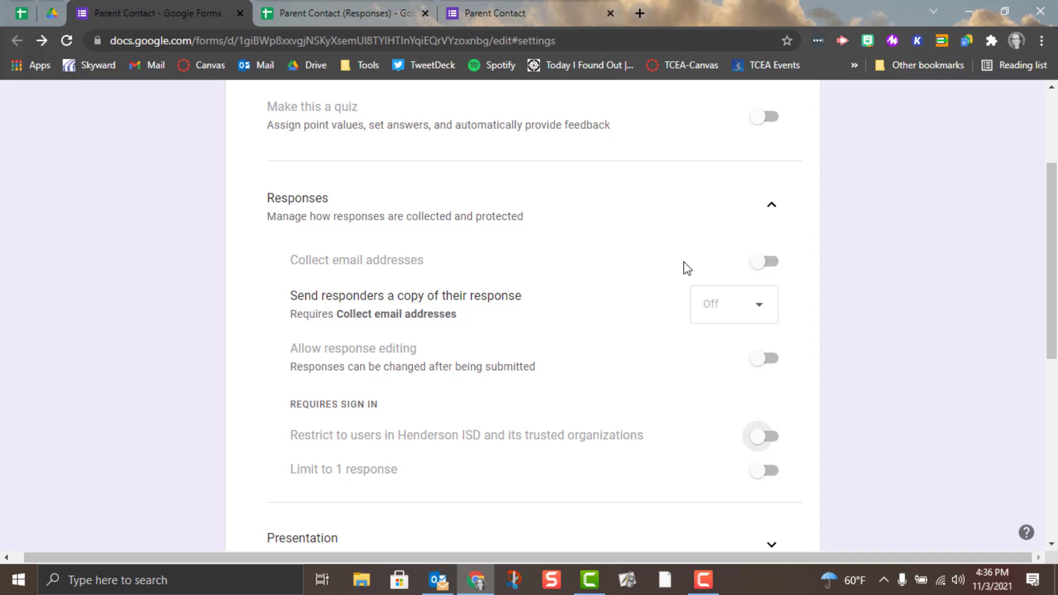
scroll(687, 268, "up", 3)
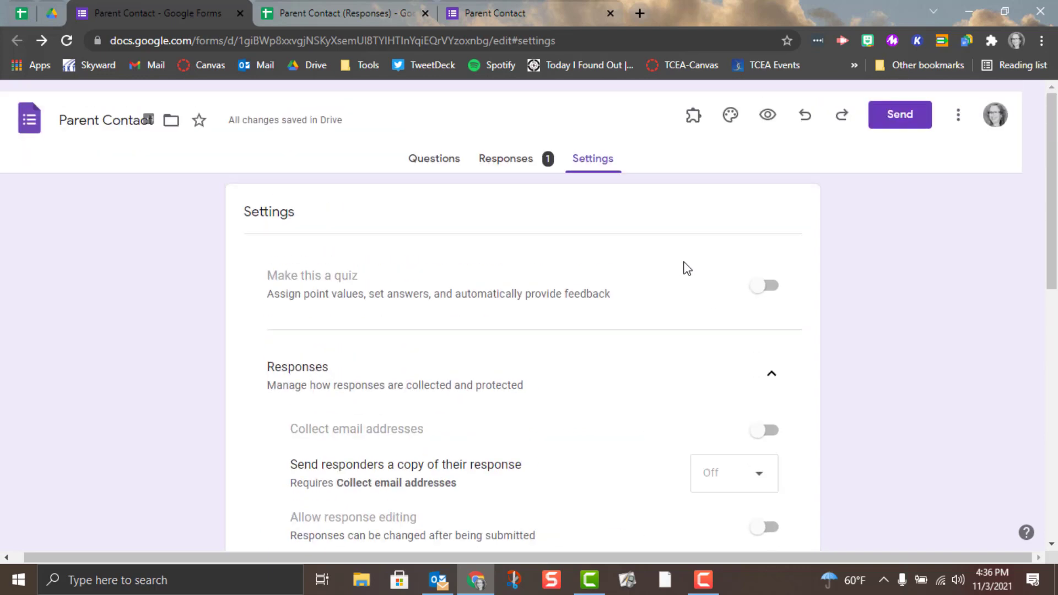